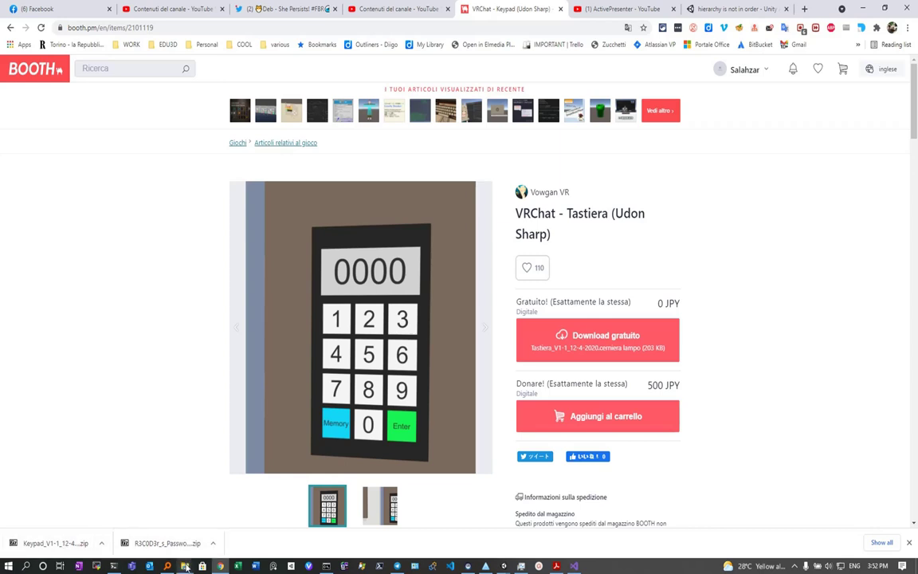
mouse_move(186, 568)
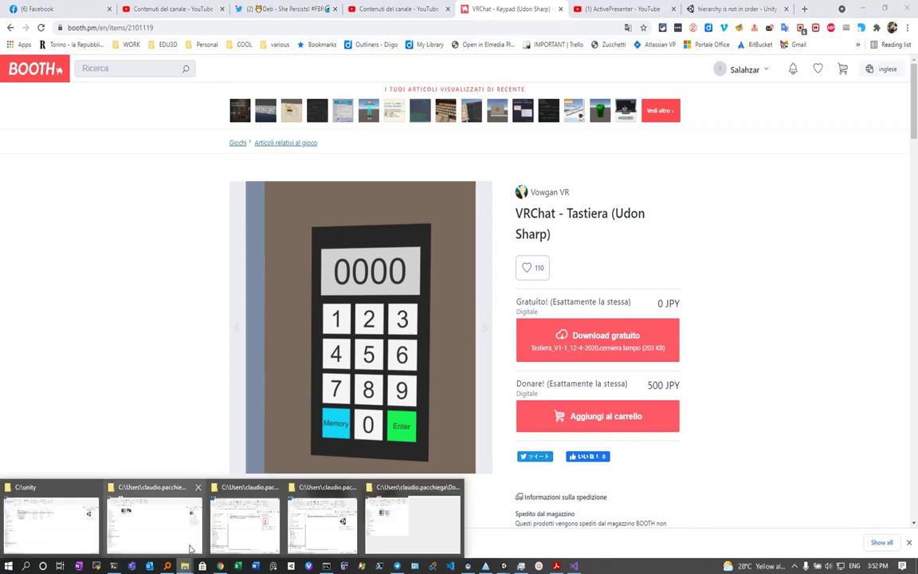
click(185, 532)
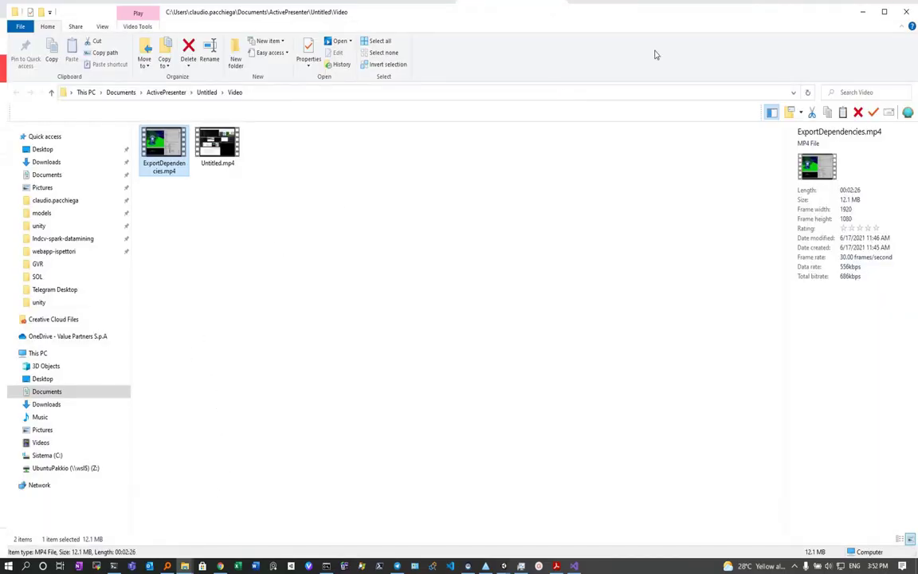
click(863, 11)
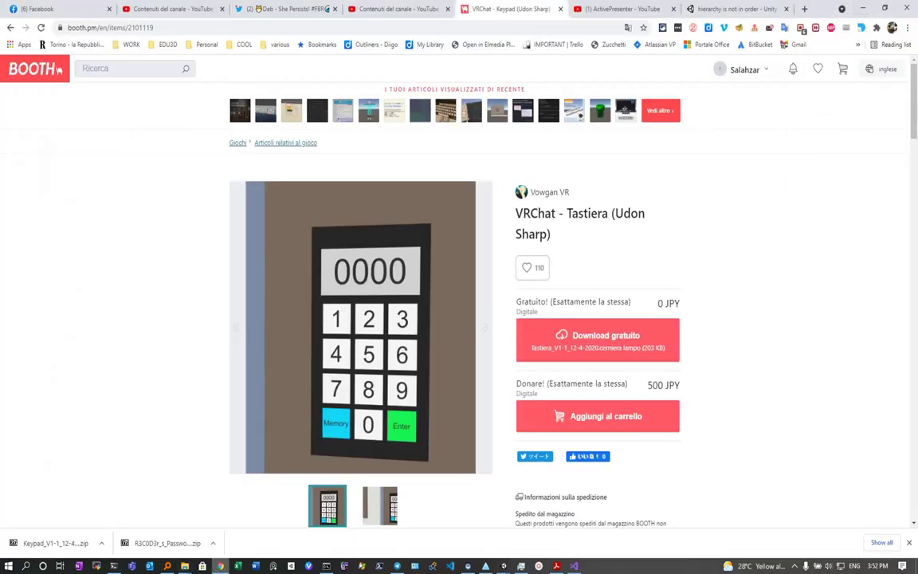
mouse_move(186, 568)
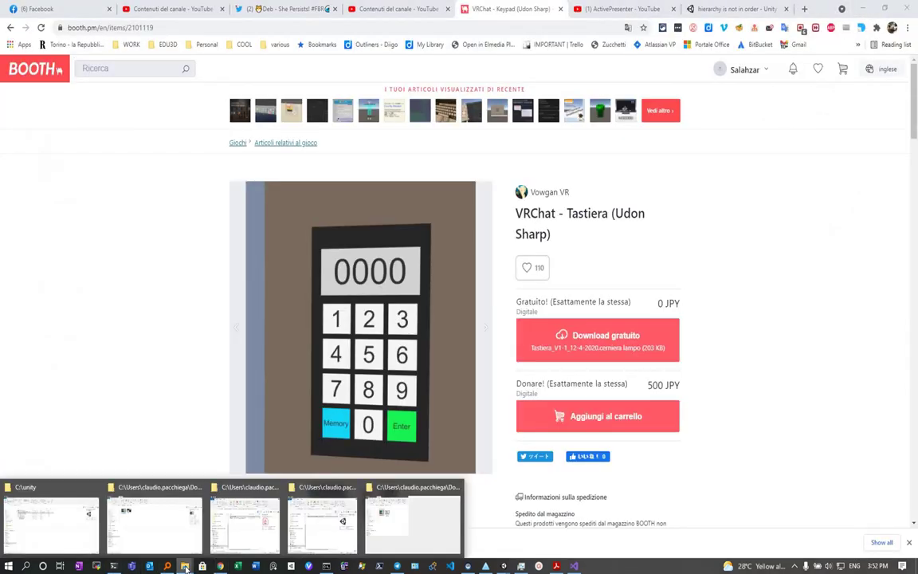
click(160, 520)
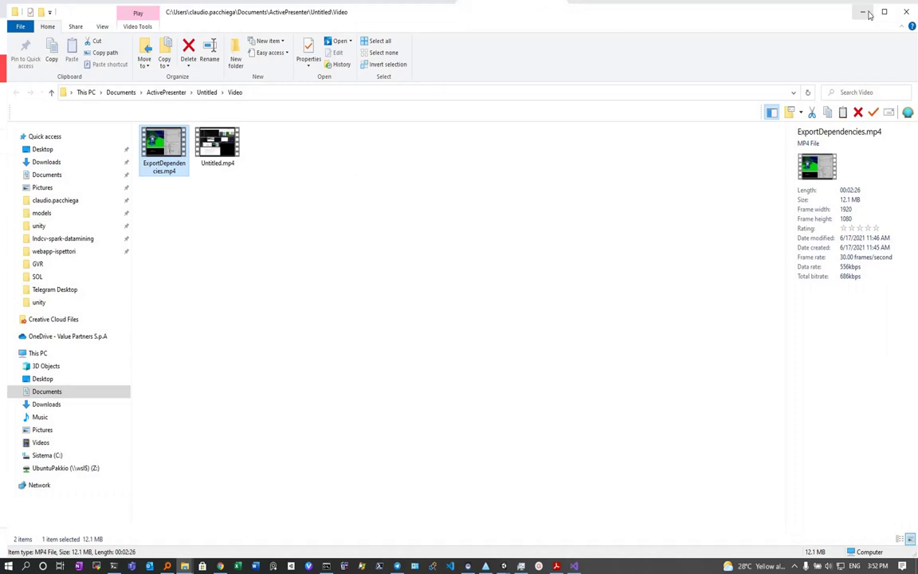
key(alt+Tab)
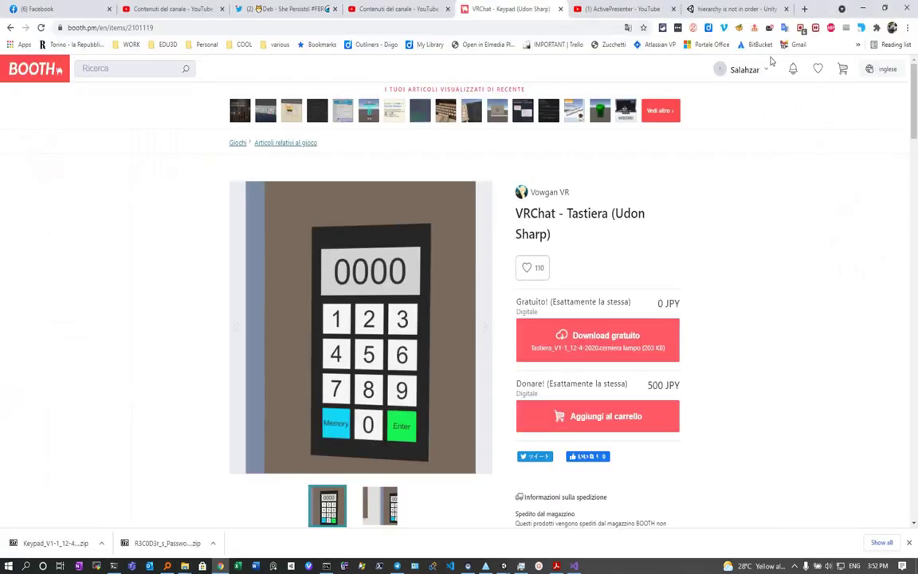
Step: Show the downloaded Keypad zip in its folder and open the extracted Keypad_V1-1_12-4-2020 (2) folder
click(102, 544)
click(127, 507)
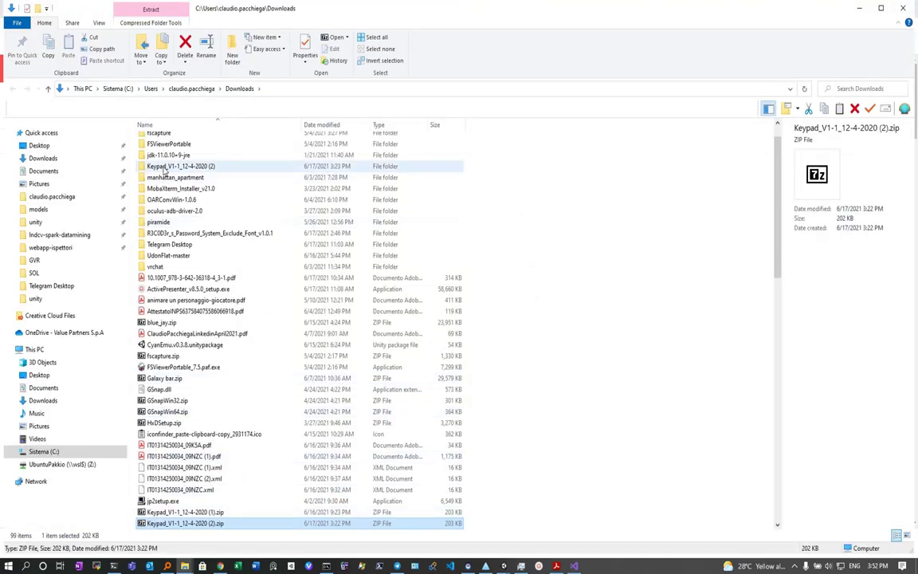
double_click(177, 167)
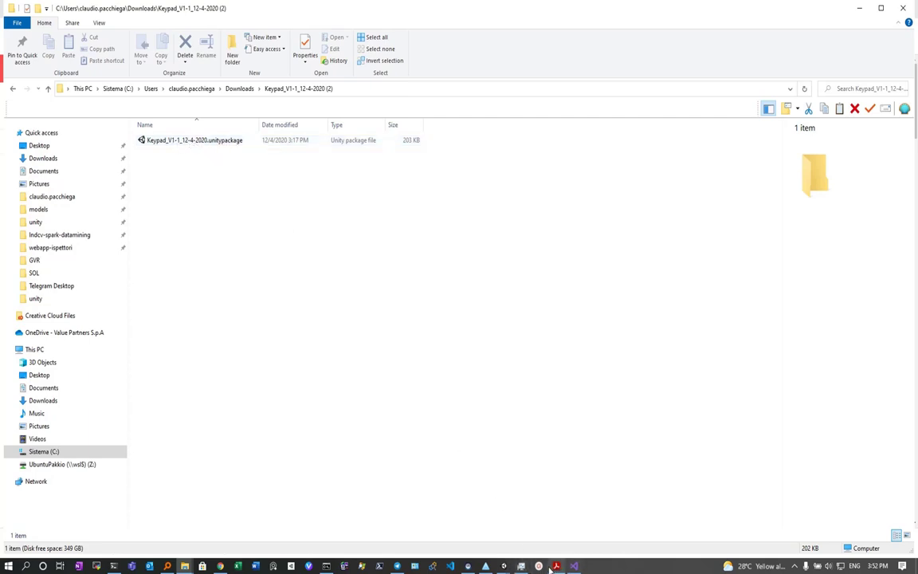
Step: Switch to the Progetto Galaxy Bar project in Unity and select the Keypad prefab in the VowganVR/Keypad assets folder
click(504, 565)
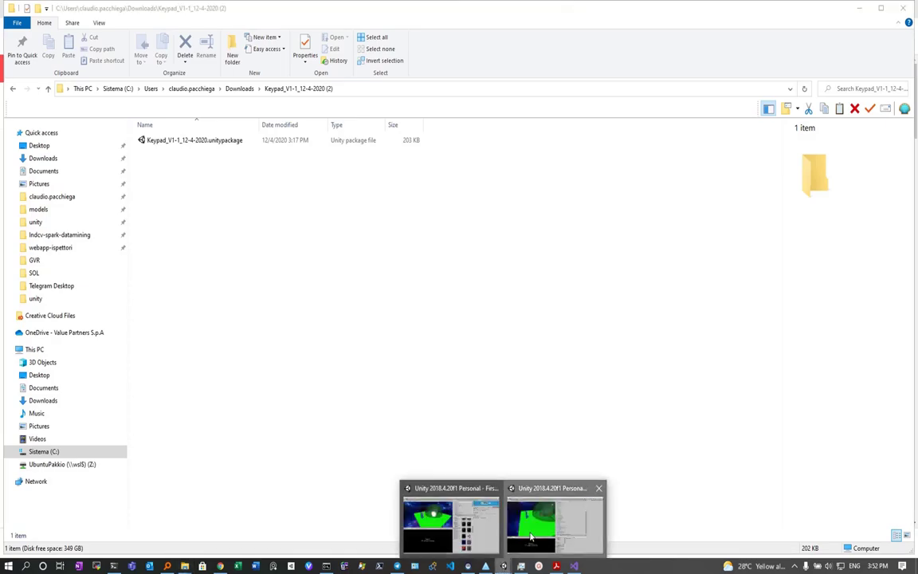
click(531, 537)
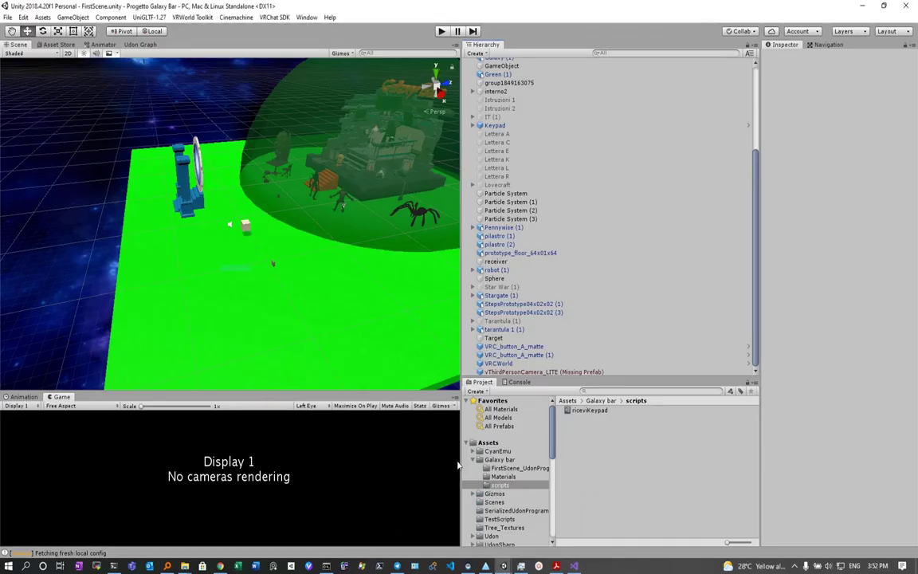
click(473, 461)
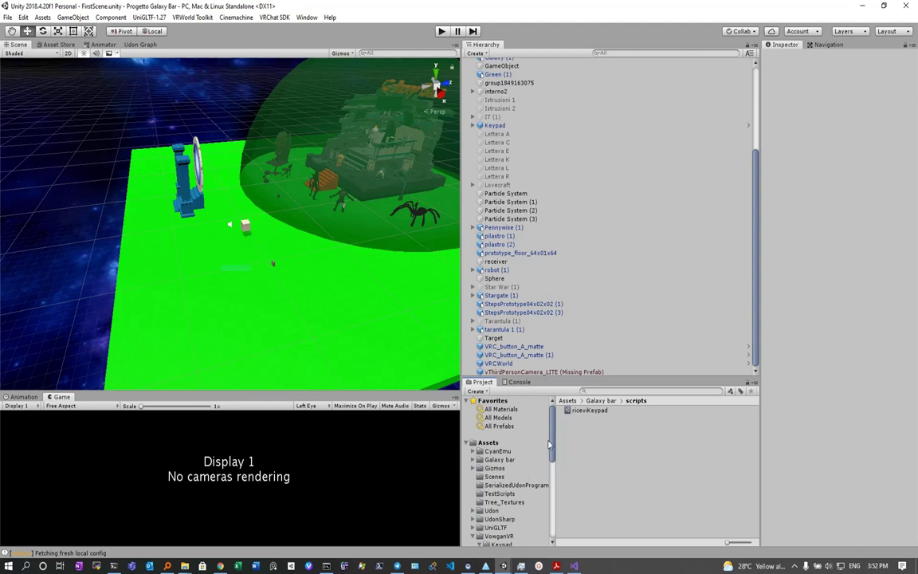
scroll(506, 474, down, 2)
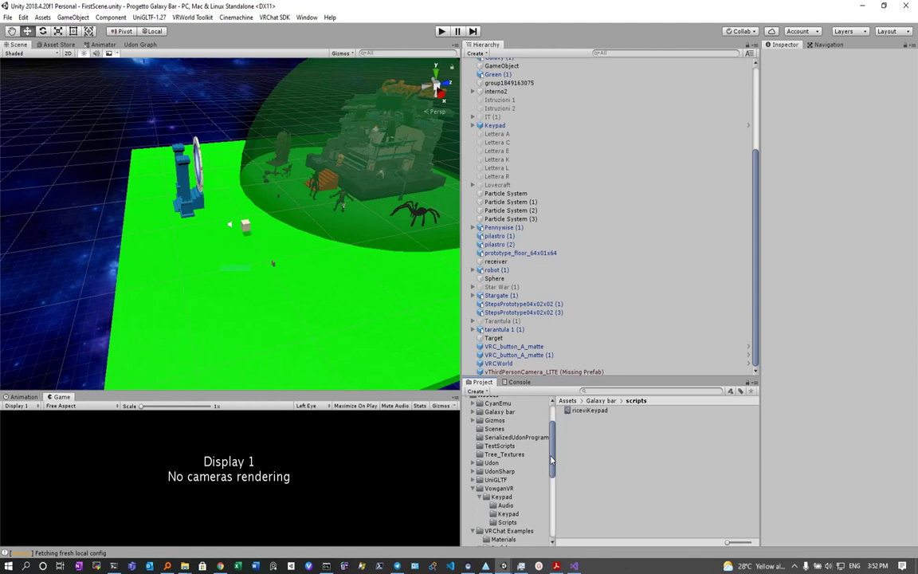
click(499, 484)
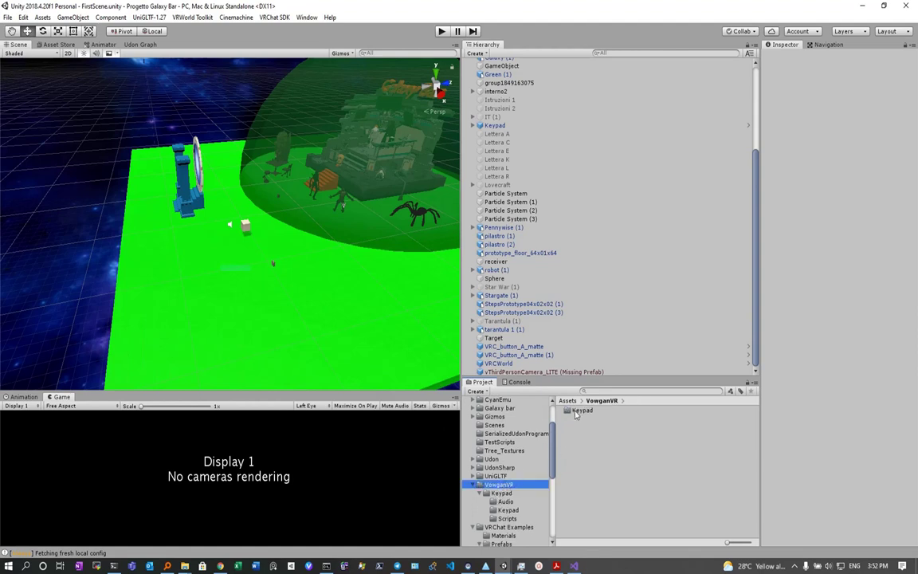
click(503, 493)
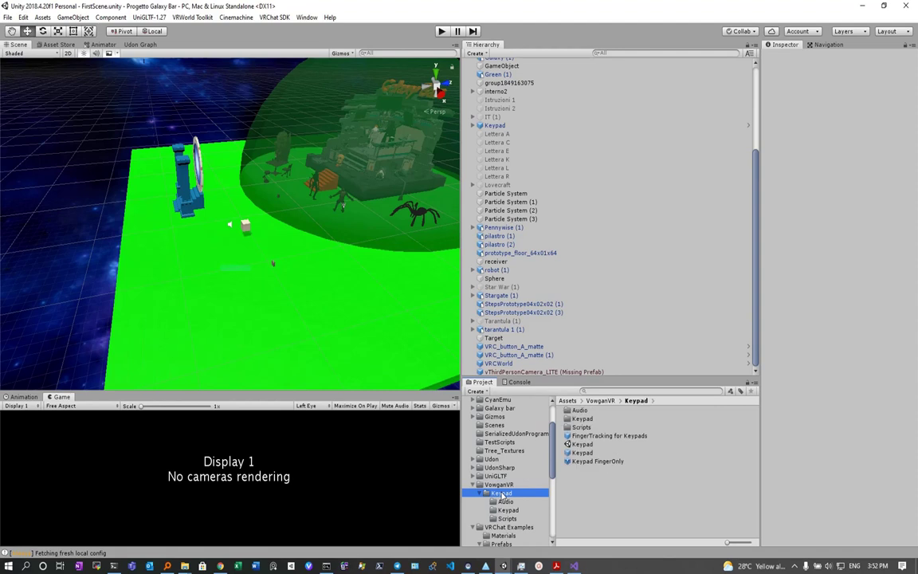
click(584, 453)
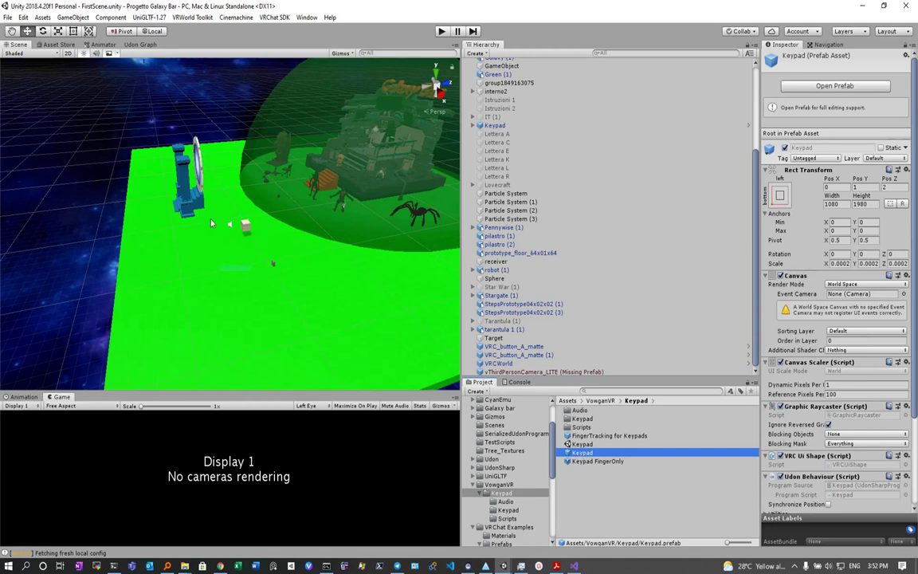
Step: Delete the existing receiver cube and the old Keypad from the scene
alt+drag(211, 223, 312, 251)
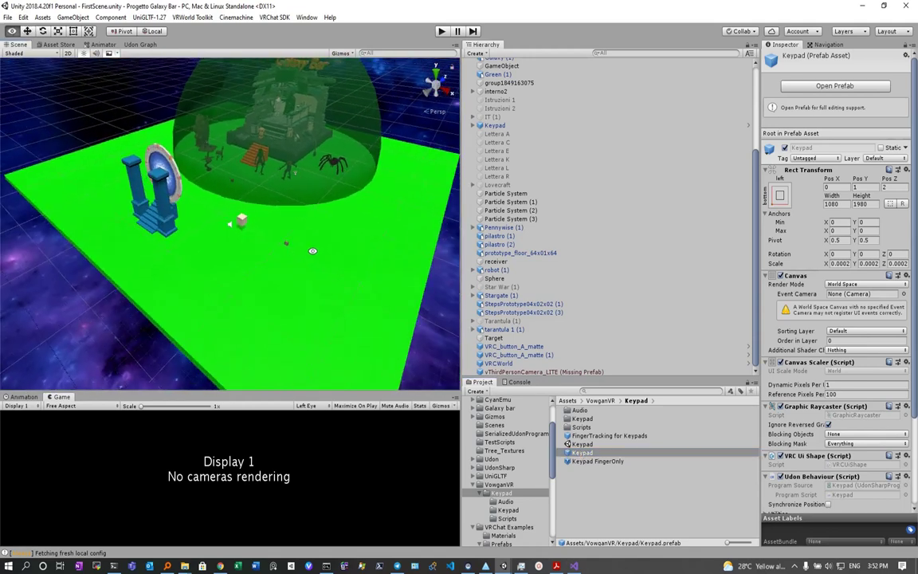
click(242, 223)
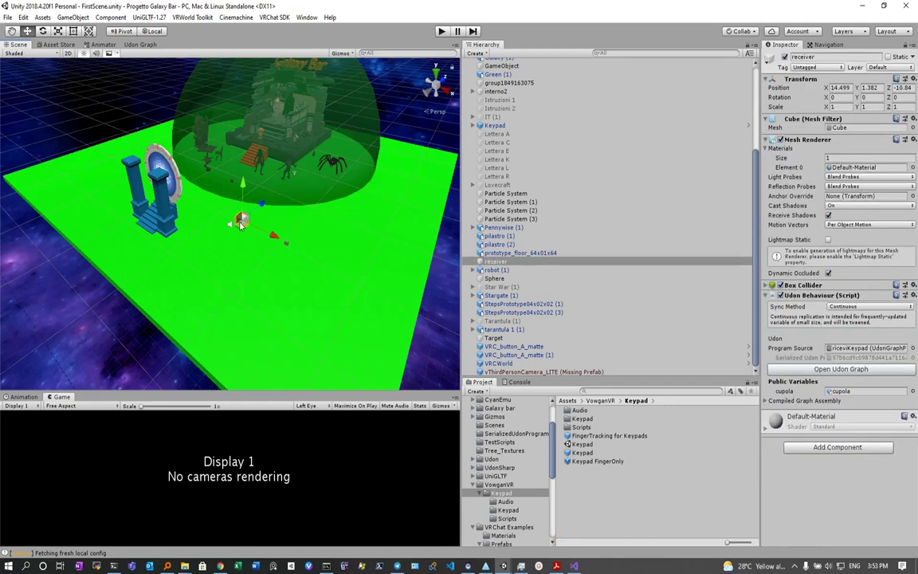
key(Delete)
click(230, 228)
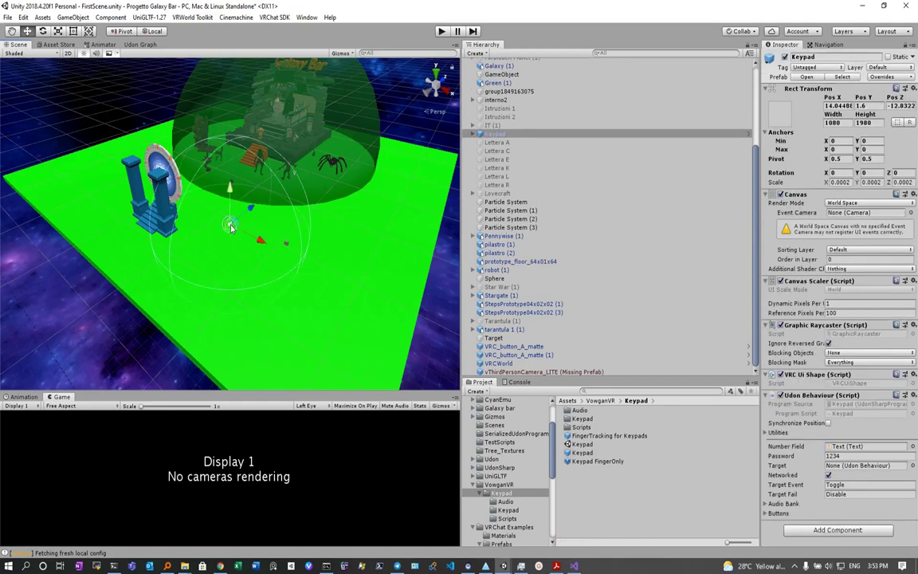
scroll(230, 226, up, 5)
scroll(230, 226, up, 3)
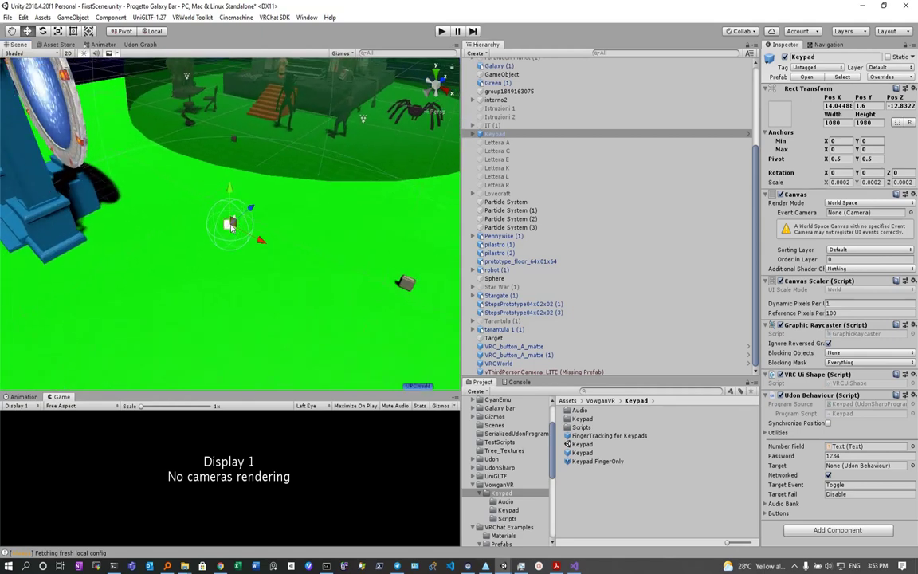
key(Delete)
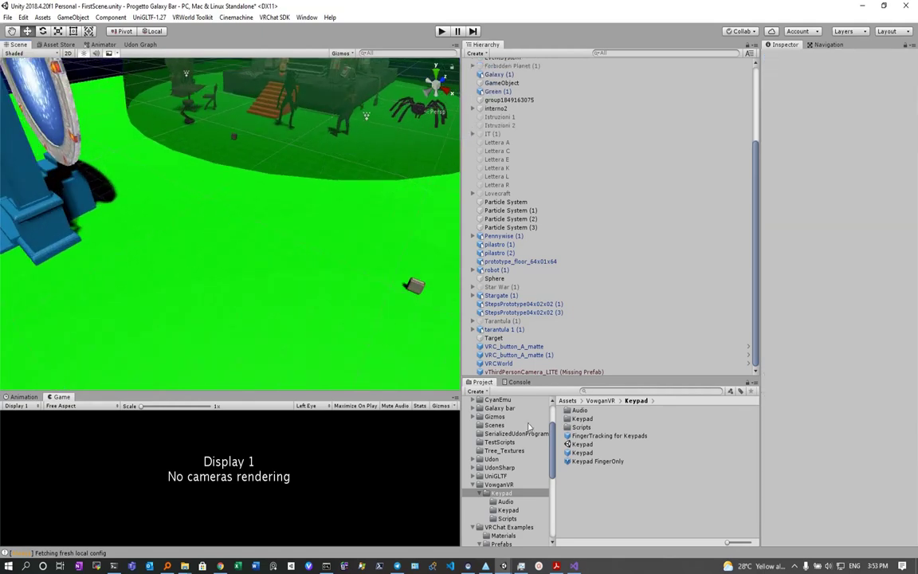
Step: Place the Keypad prefab on the green floor near the Udon button and raise it to about Y 0.148
click(582, 453)
drag(582, 454, 396, 303)
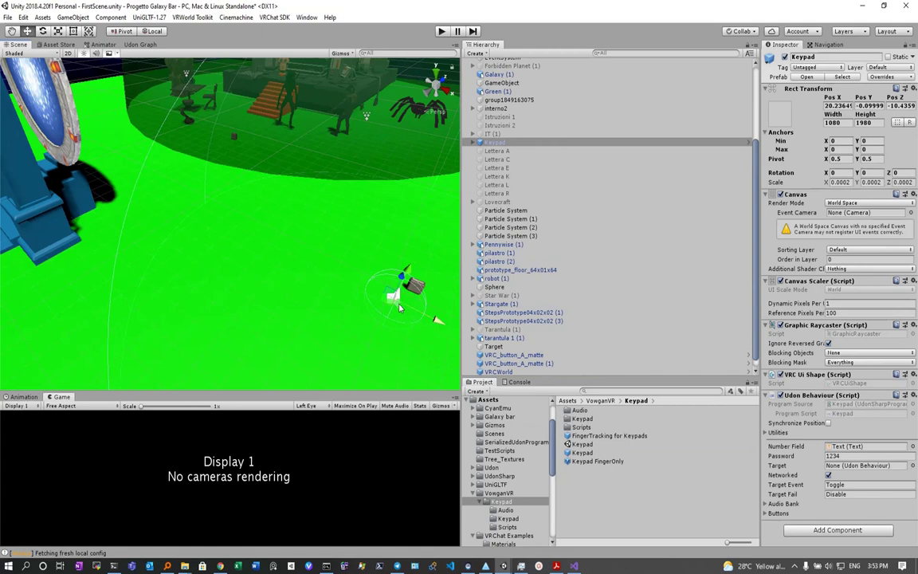
double_click(495, 144)
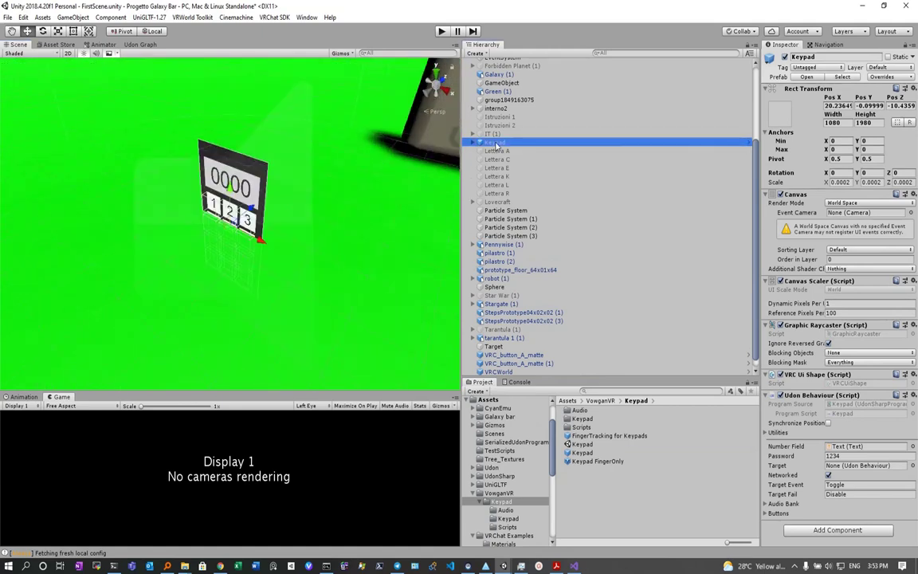
drag(229, 189, 231, 100)
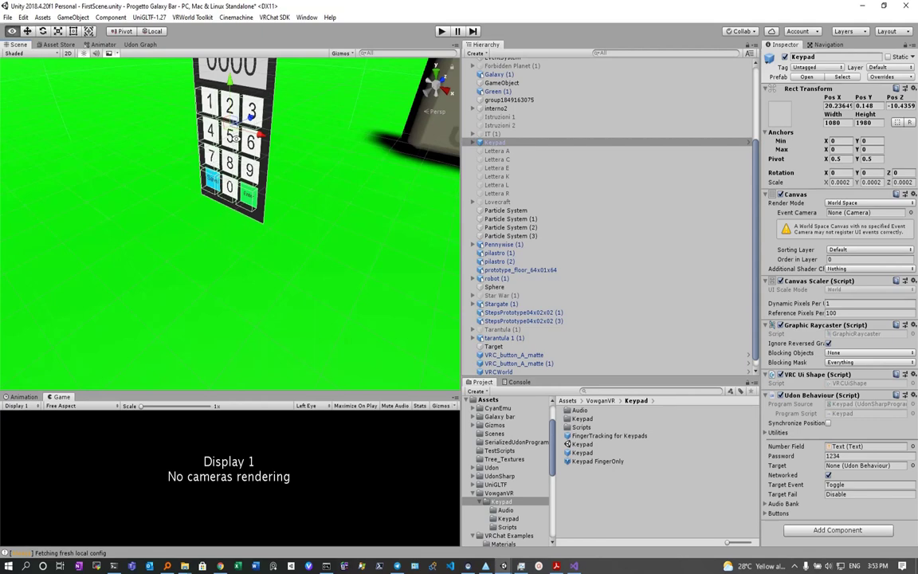
alt+drag(242, 224, 303, 126)
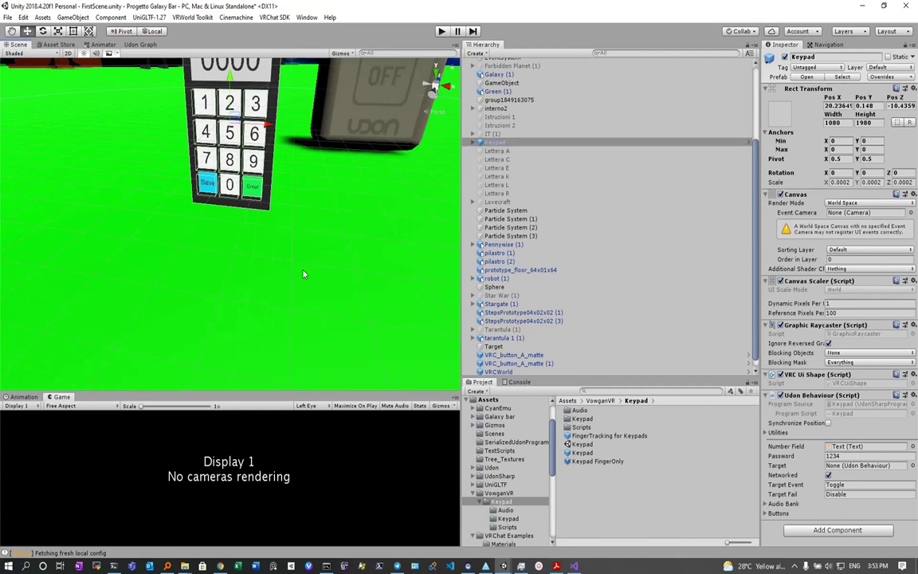
click(828, 474)
key(Return)
Step: Create a 3D cube in the scene and name it Receiver
click(475, 53)
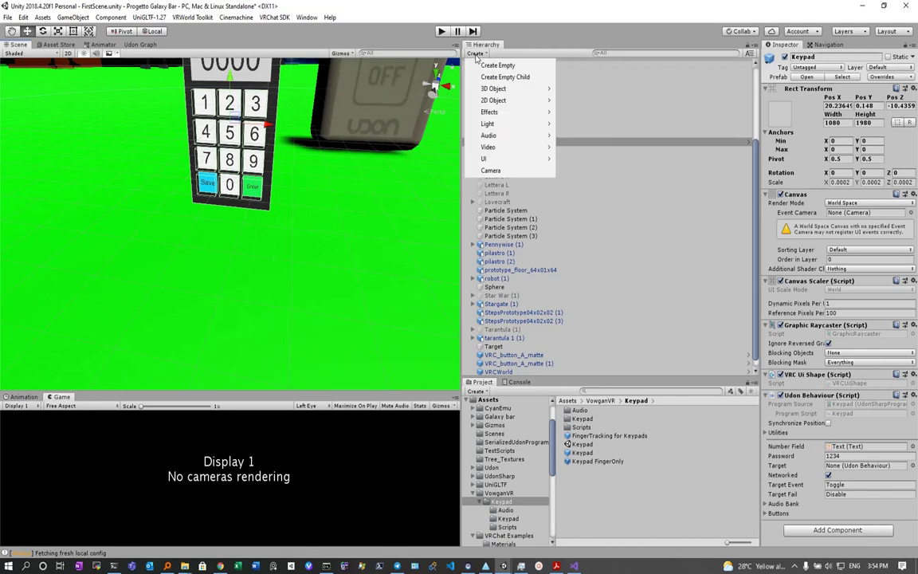
mouse_move(491, 86)
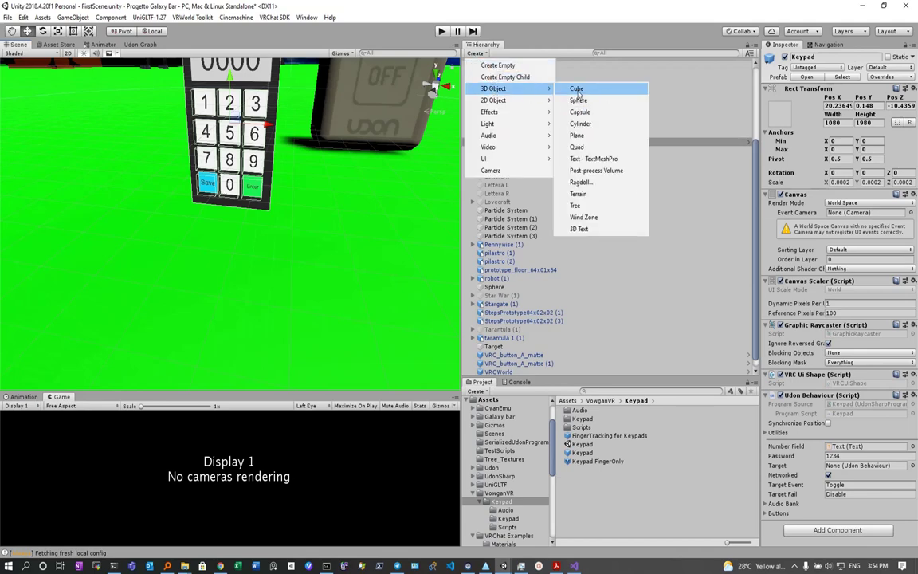
click(522, 85)
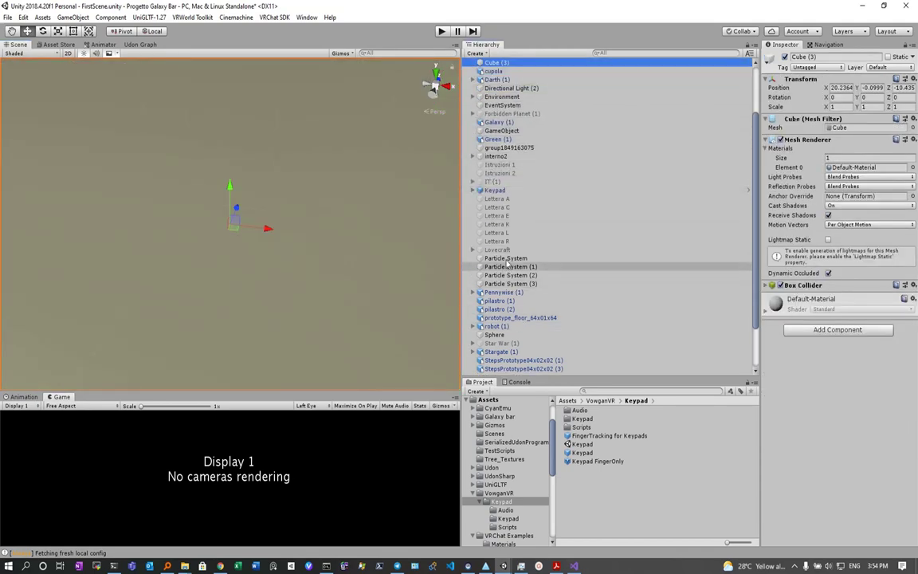
key(F2)
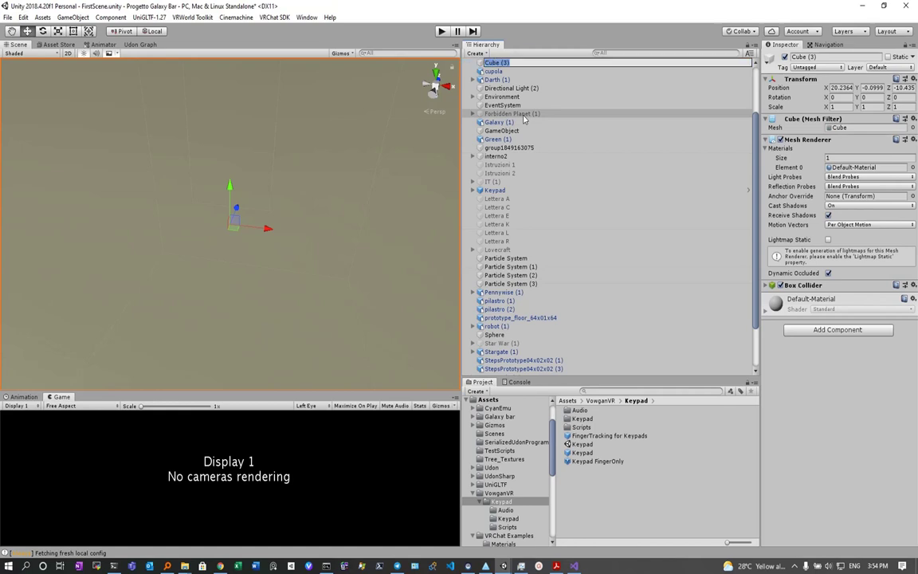
text(Receiver)
key(Return)
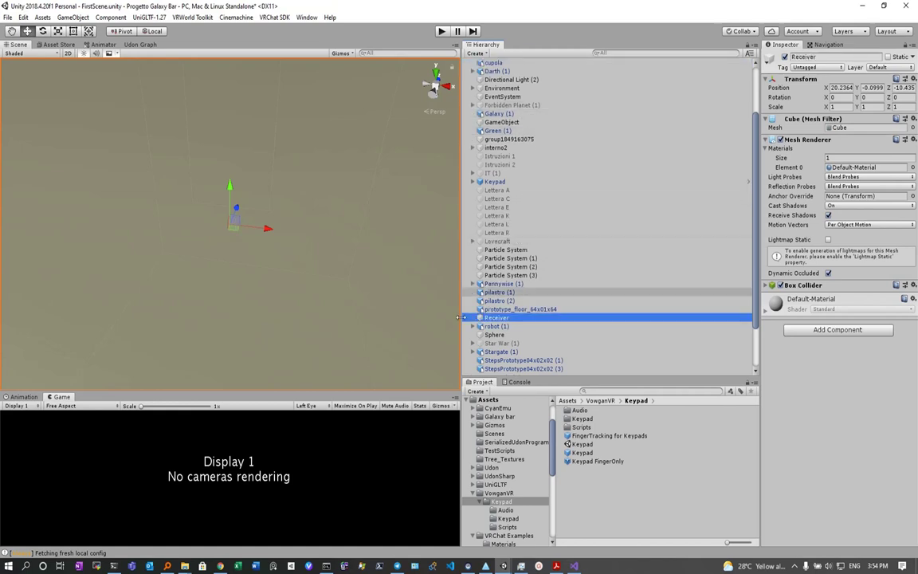
Step: Move the Receiver cube out of the floor and away from the keypad, to about X 22.125, Y 0.716
double_click(497, 318)
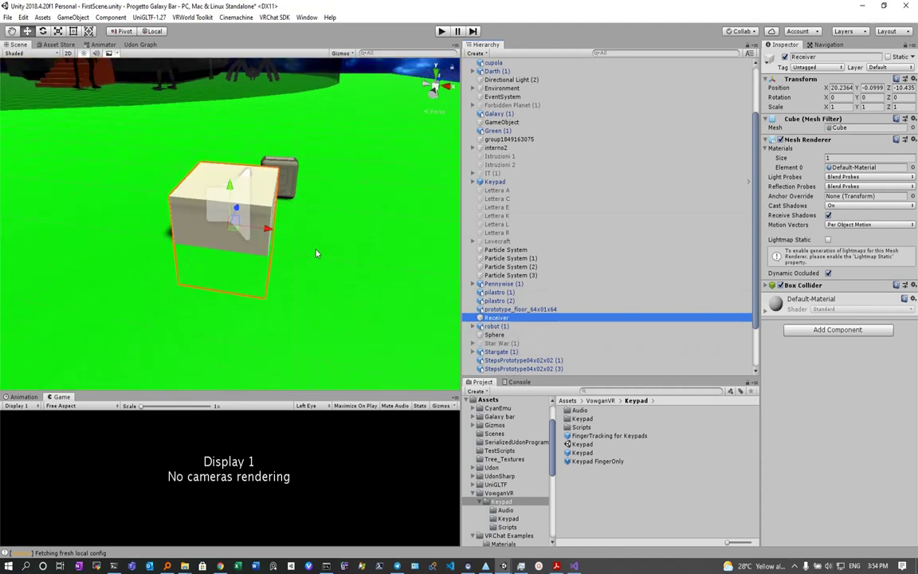
drag(257, 235, 332, 160)
alt+drag(245, 224, 204, 207)
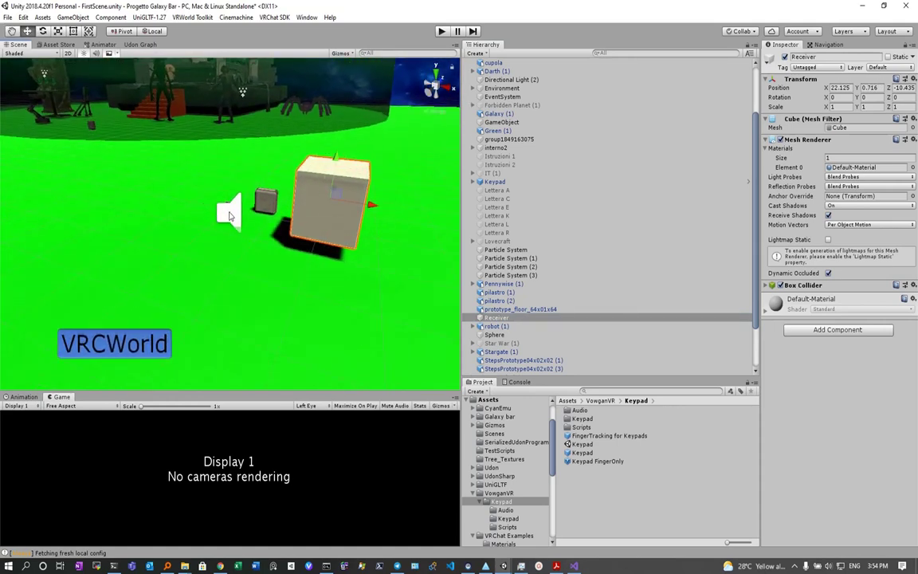
Step: Open the scripts folder inside the Galaxy bar assets folder
click(494, 181)
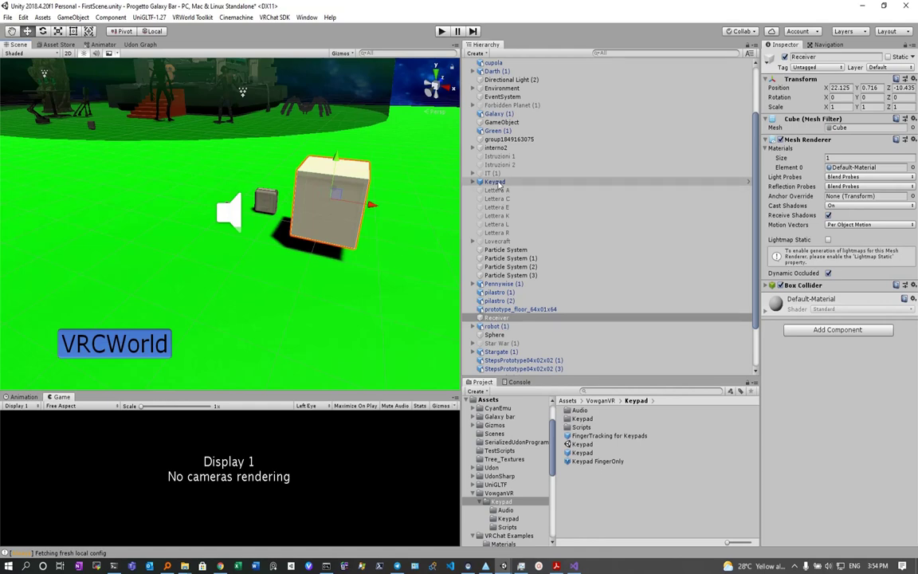
click(497, 318)
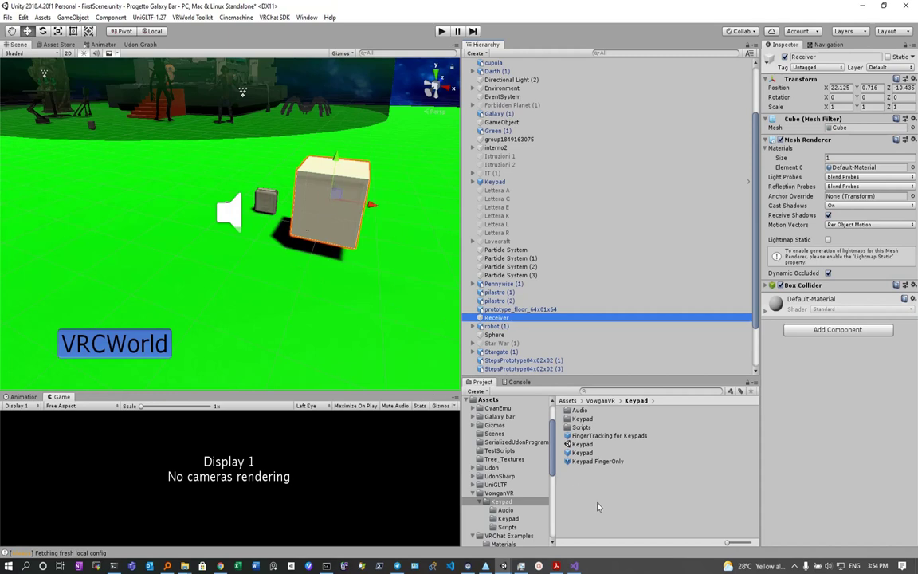
drag(553, 456, 553, 453)
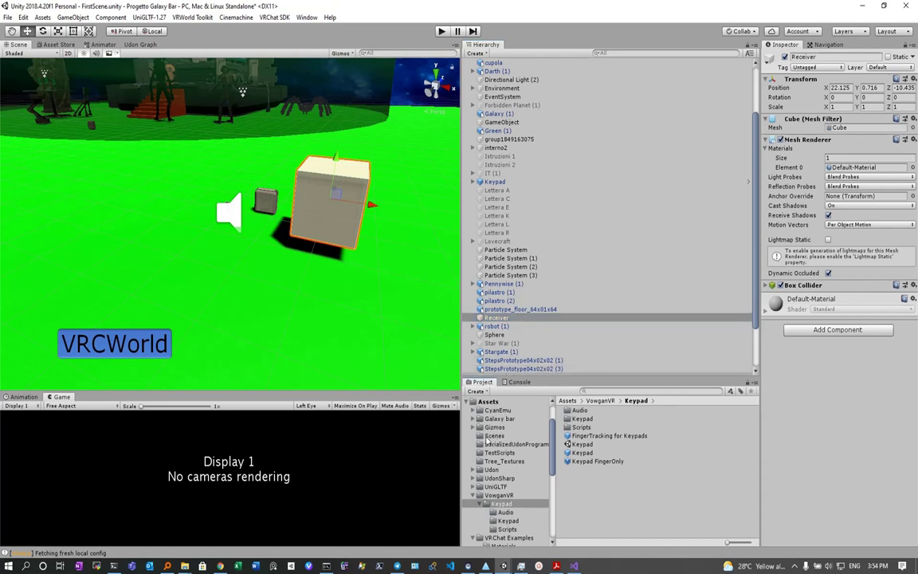
click(478, 420)
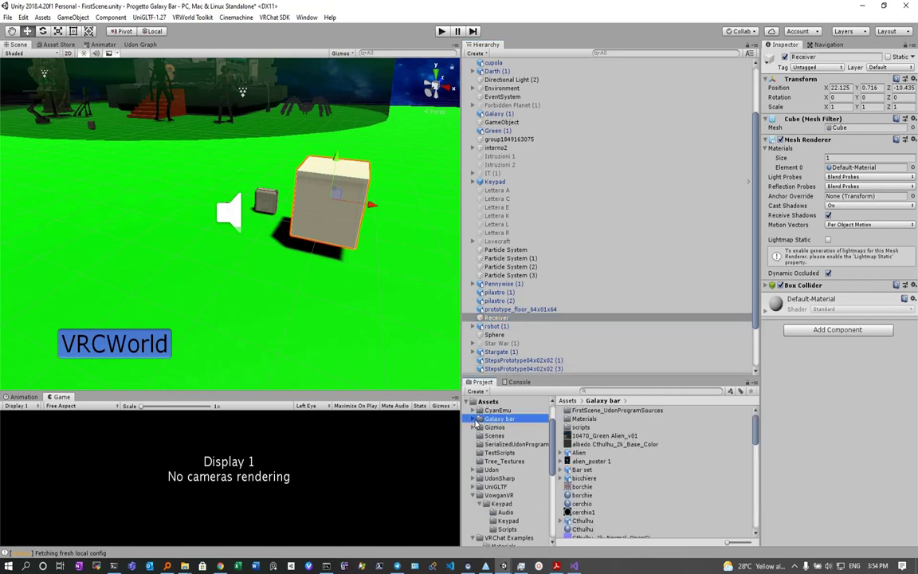
click(473, 420)
click(526, 444)
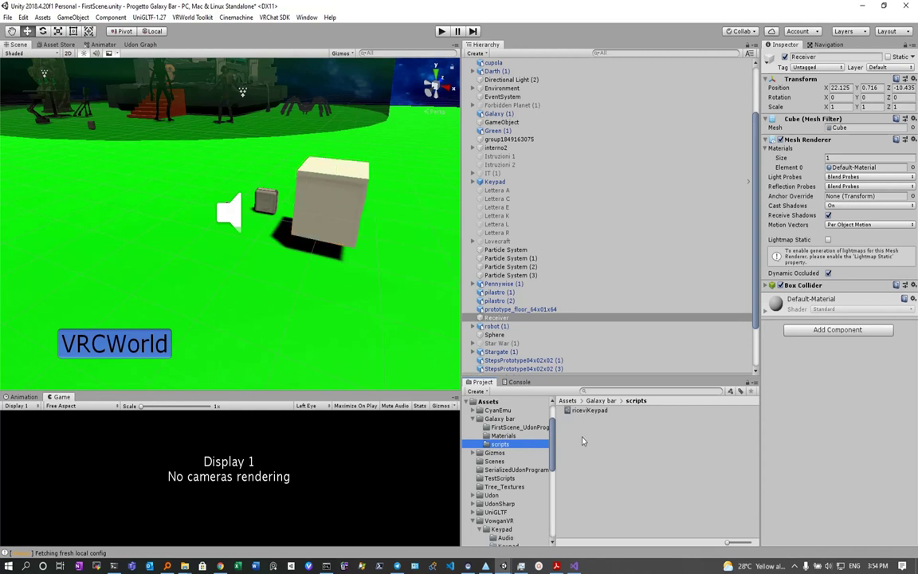
Step: Create an Udon Graph Program Asset in the scripts folder and name it graphToggle
right_click(582, 438)
mouse_move(642, 195)
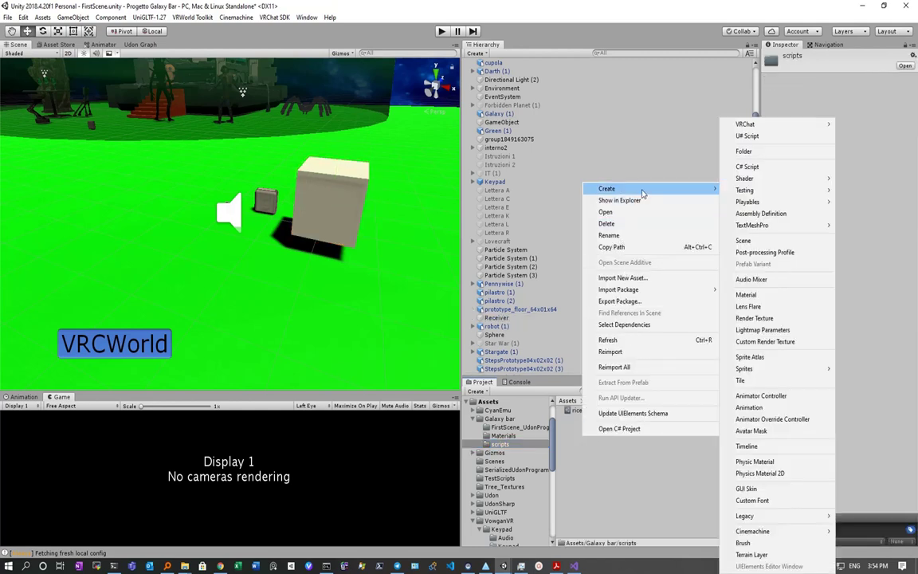
mouse_move(778, 129)
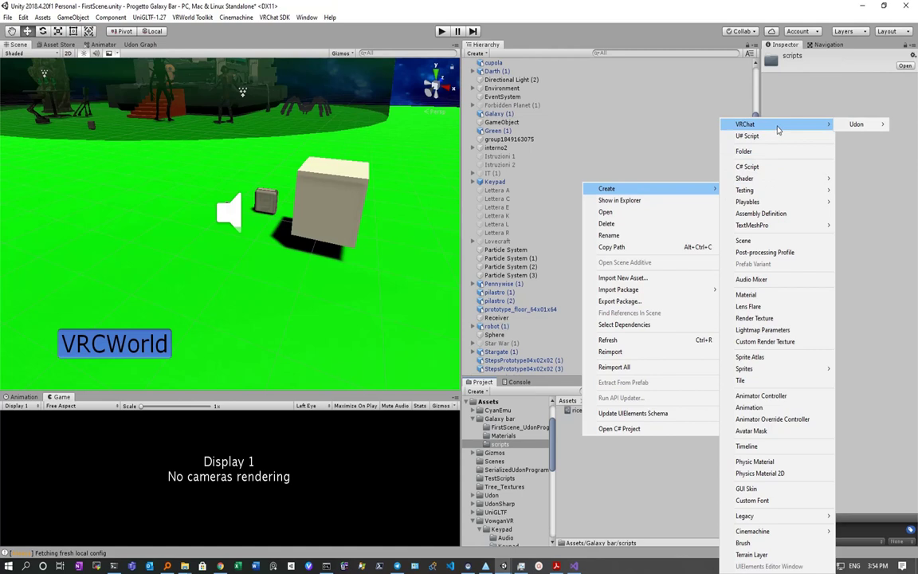
mouse_move(856, 125)
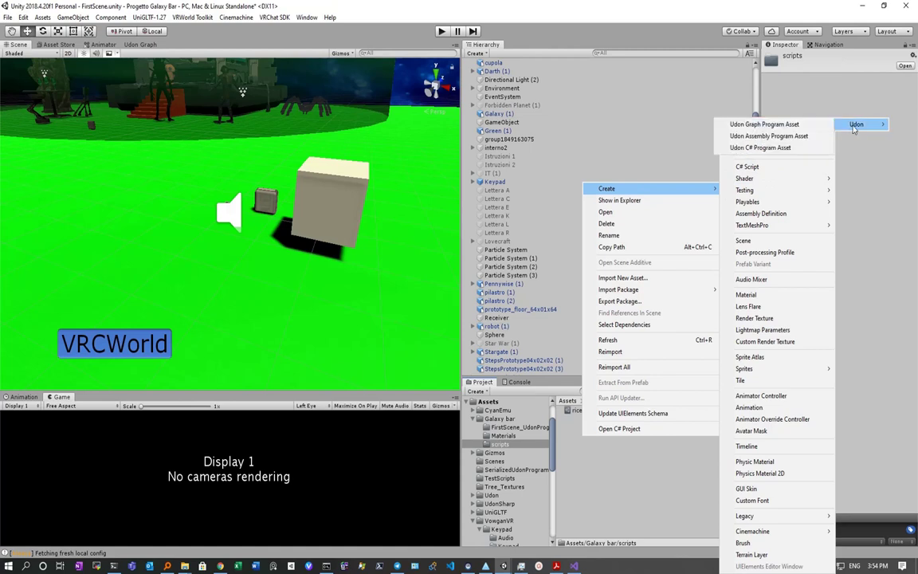
click(764, 124)
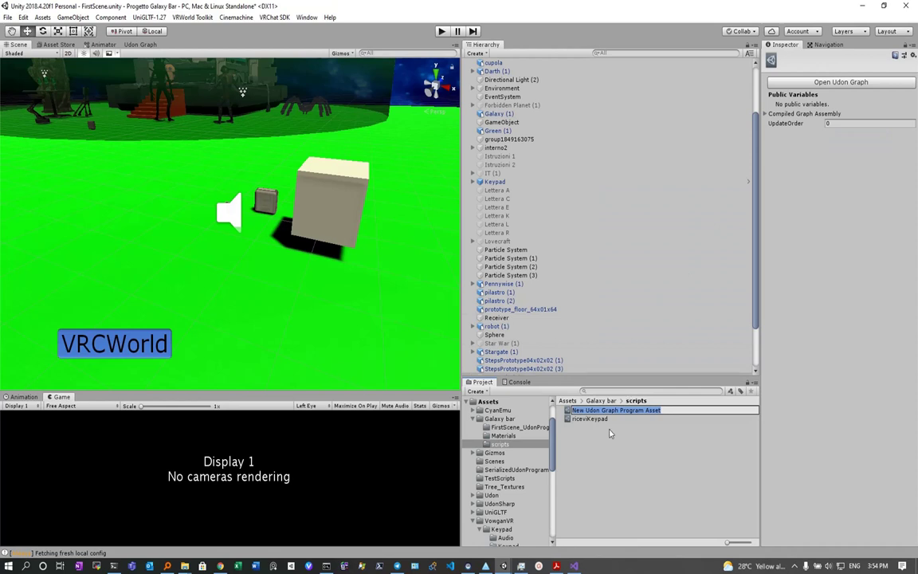
text(graphT)
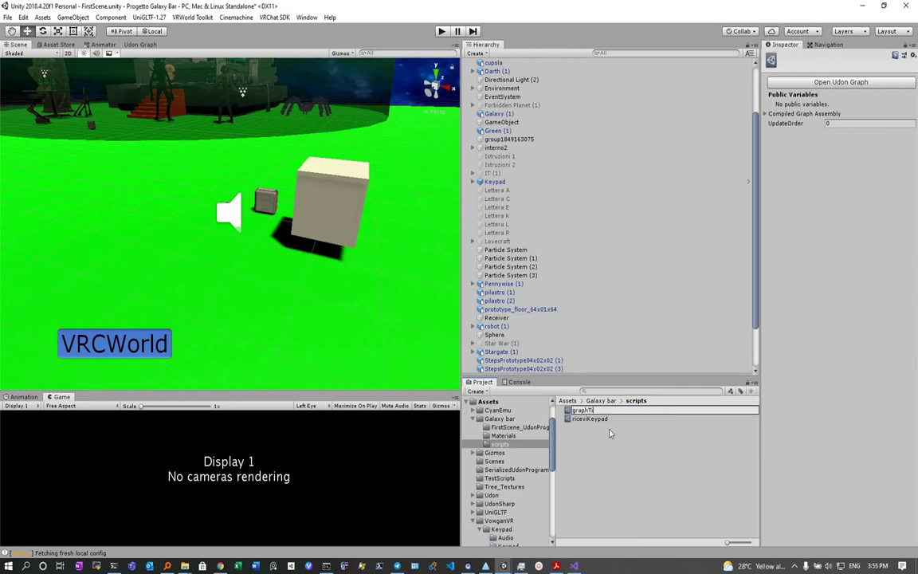
text(ggle)
key(Return)
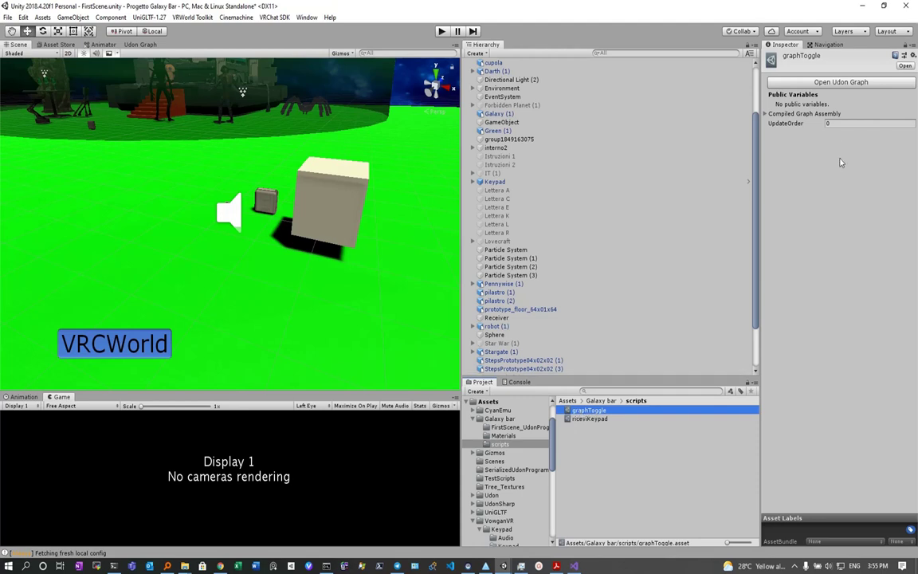
Step: Open the graphToggle Udon graph and add the scene's cupola object to it as a GameObject variable node
click(821, 84)
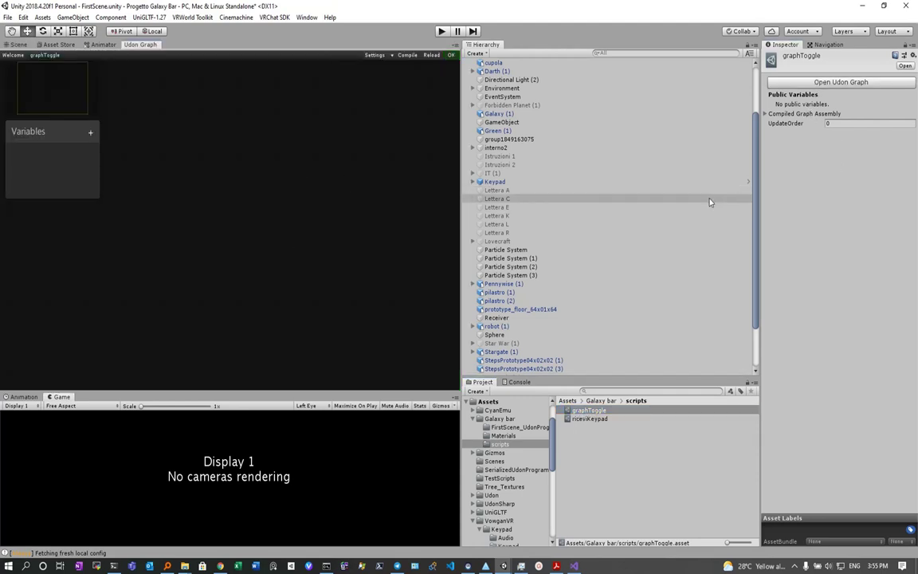
scroll(710, 199, up, 5)
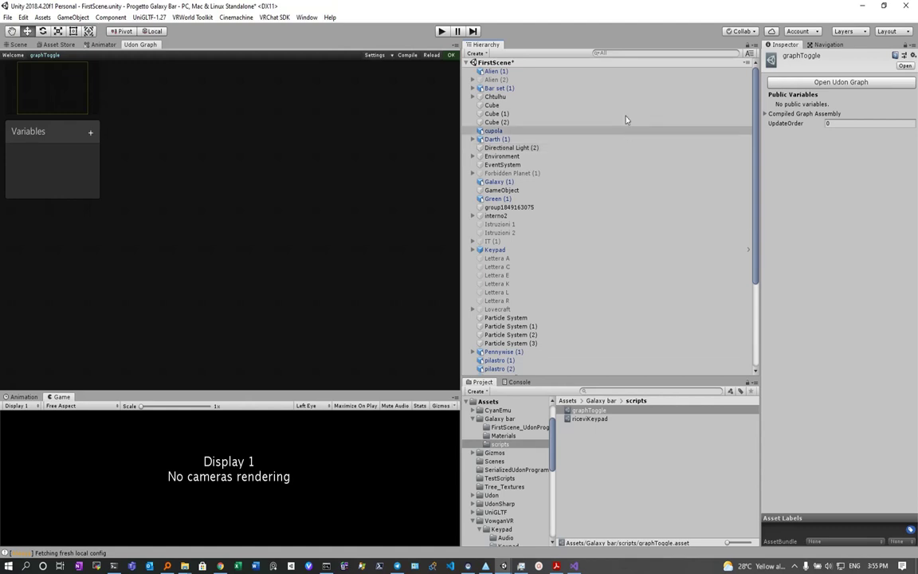
drag(494, 134, 392, 133)
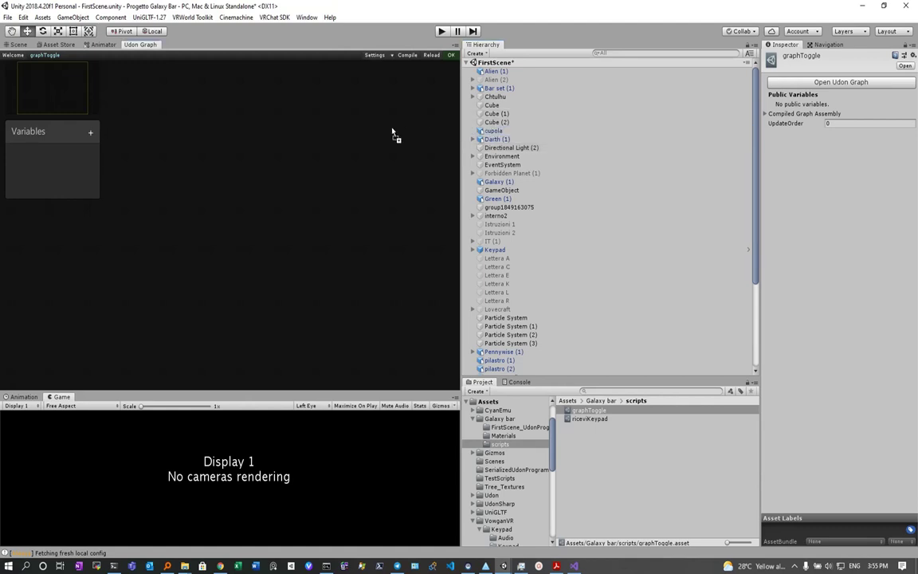
drag(149, 252, 155, 254)
click(181, 216)
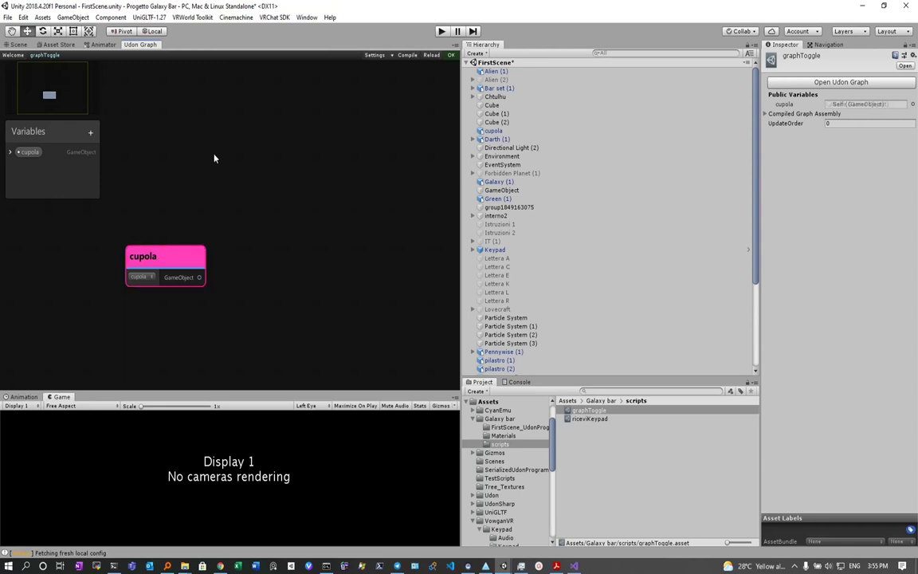
Step: Add an Event Custom node to the graph and place it above the cupola node
right_click(213, 157)
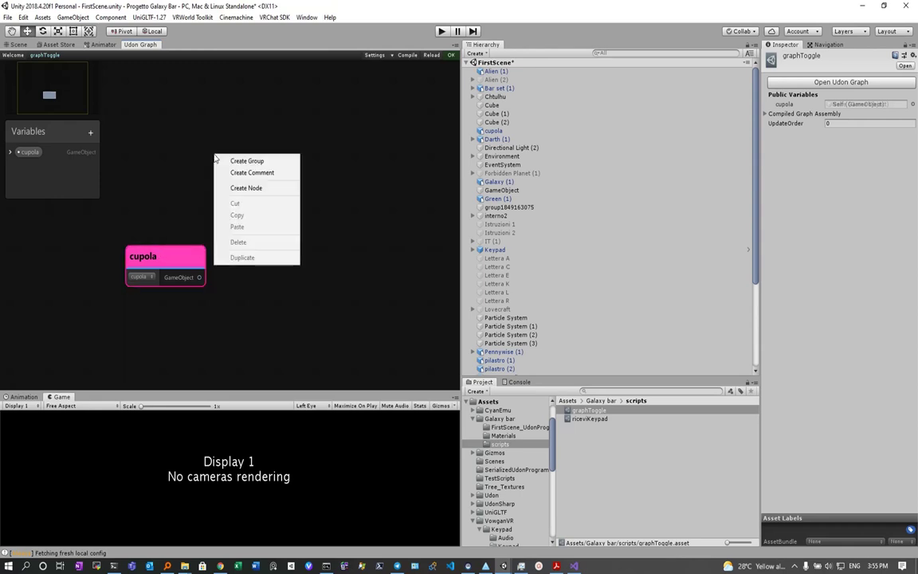
click(247, 188)
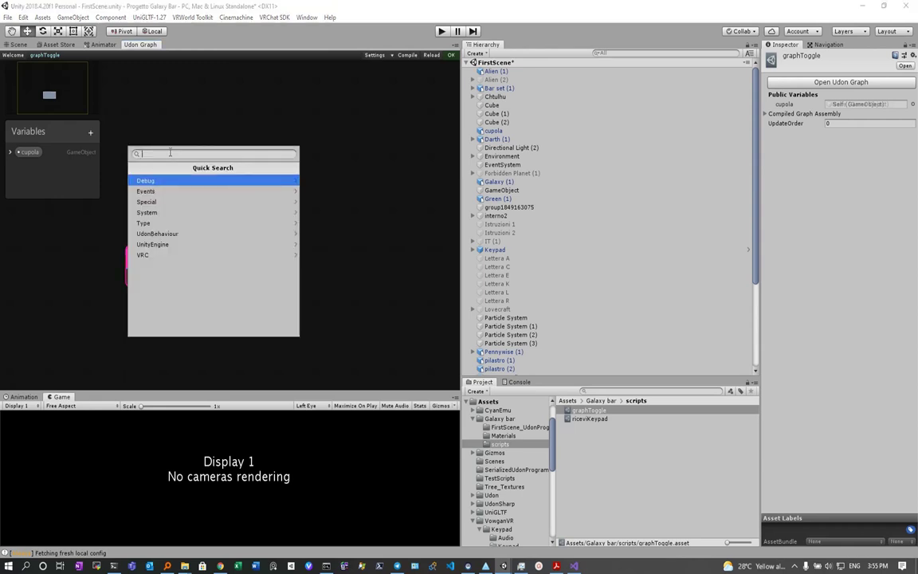
text(custom)
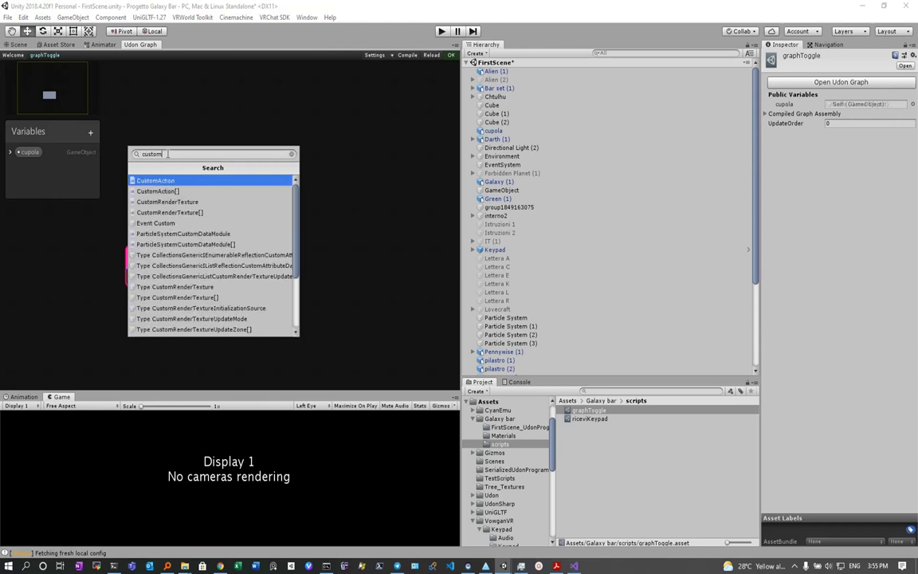
text(ev)
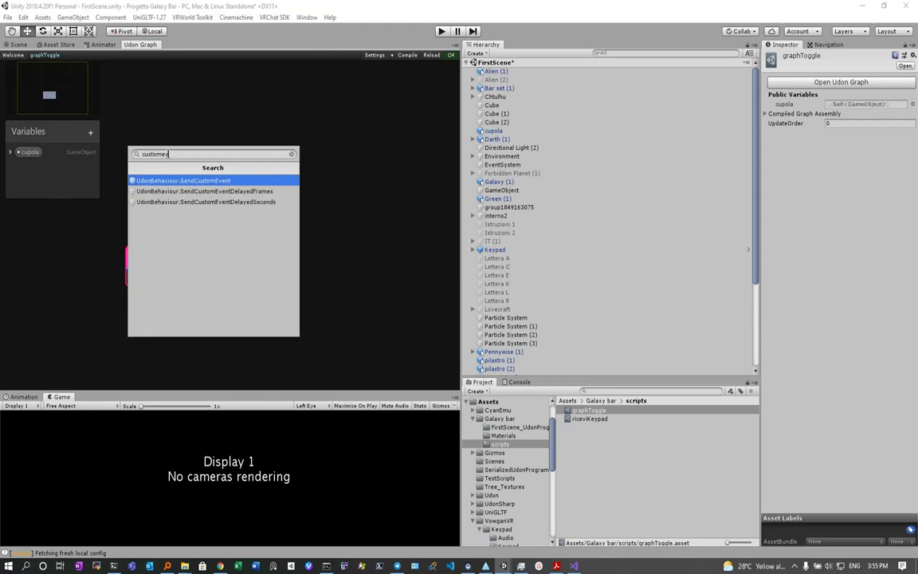
key(BackSpace)
key(BackSpace)
key(BackSpace)
key(BackSpace)
key(BackSpace)
key(BackSpace)
key(BackSpace)
text(even)
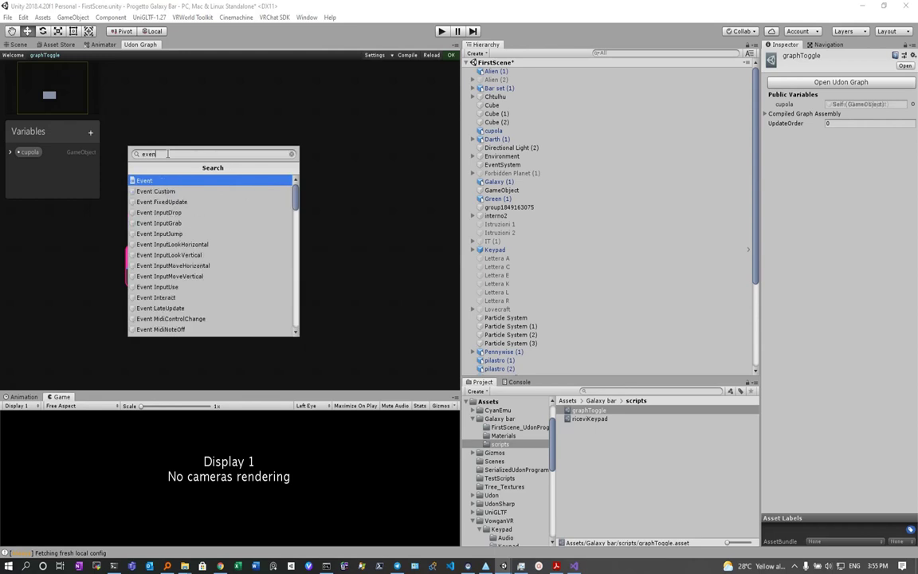
text(t)
key(Down)
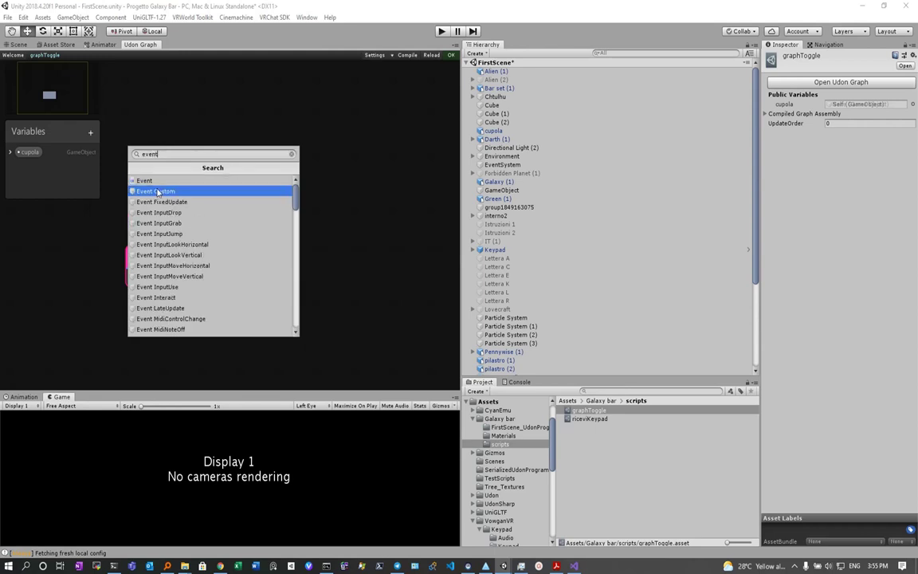
key(Return)
drag(245, 177, 191, 171)
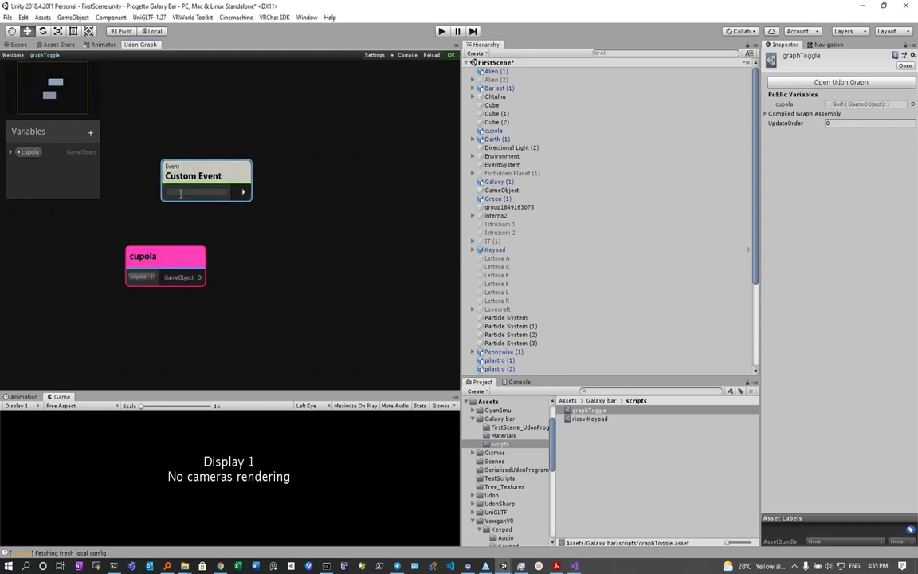
Step: Name the custom event Toggle
click(180, 192)
text(Tog)
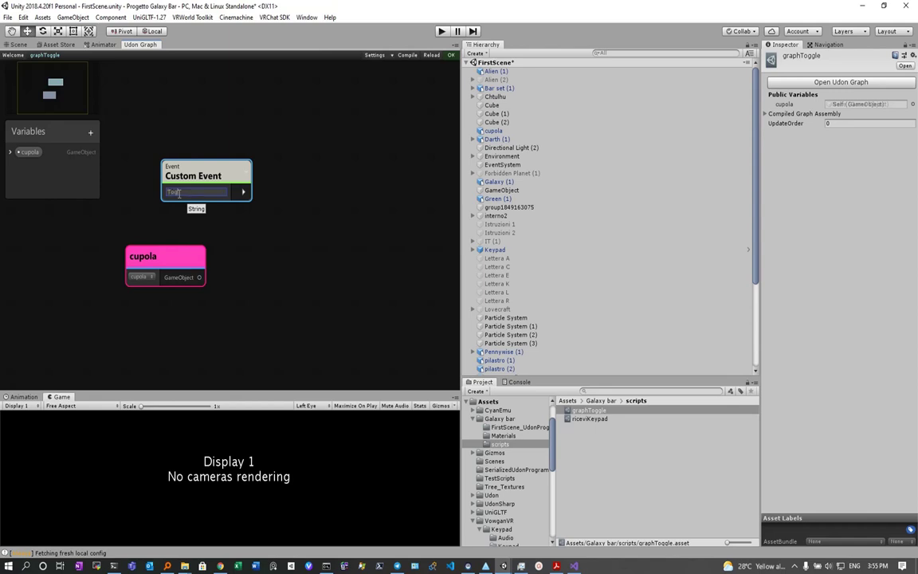
key(BackSpace)
key(BackSpace)
key(BackSpace)
key(BackSpace)
key(BackSpace)
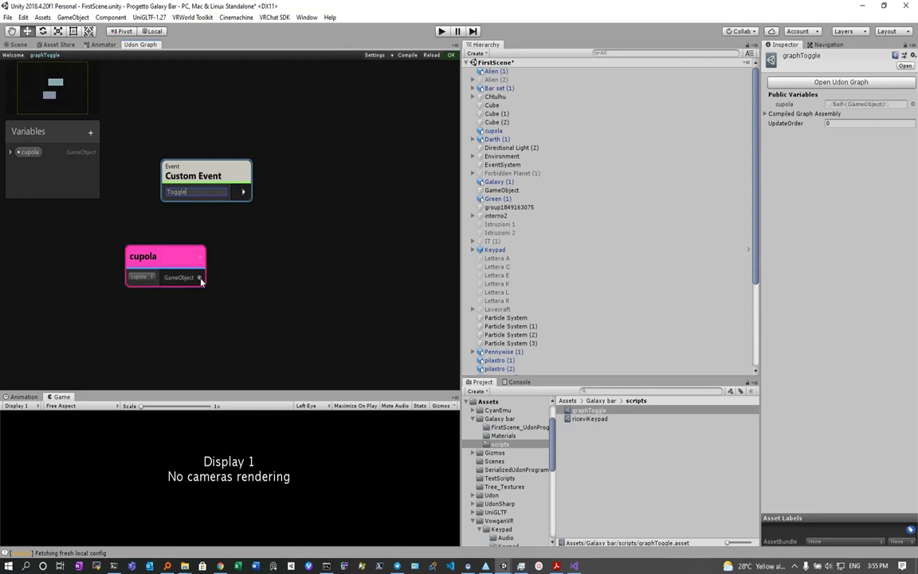
Step: Add a GameObject SetActive node with cupola as its instance and connect the Toggle event's flow to it
drag(199, 278, 289, 239)
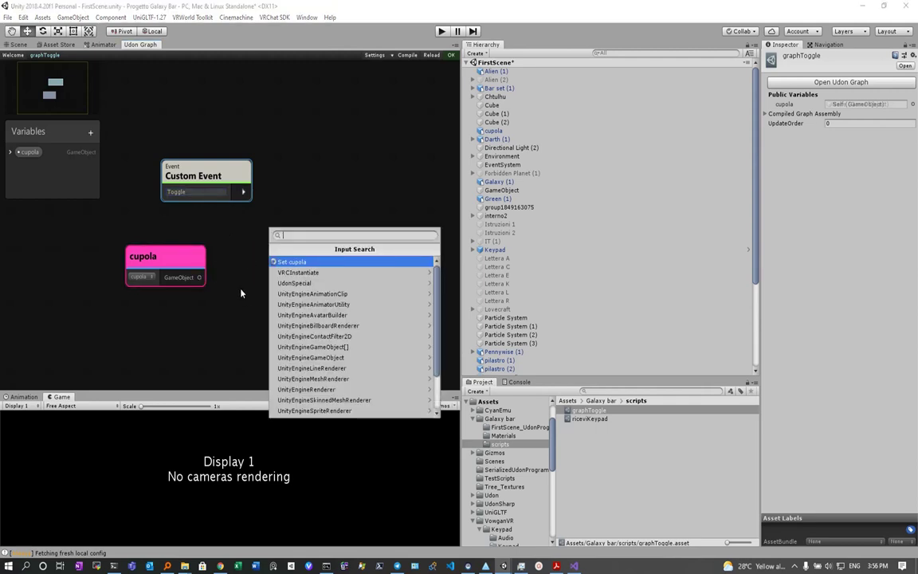
text(setact)
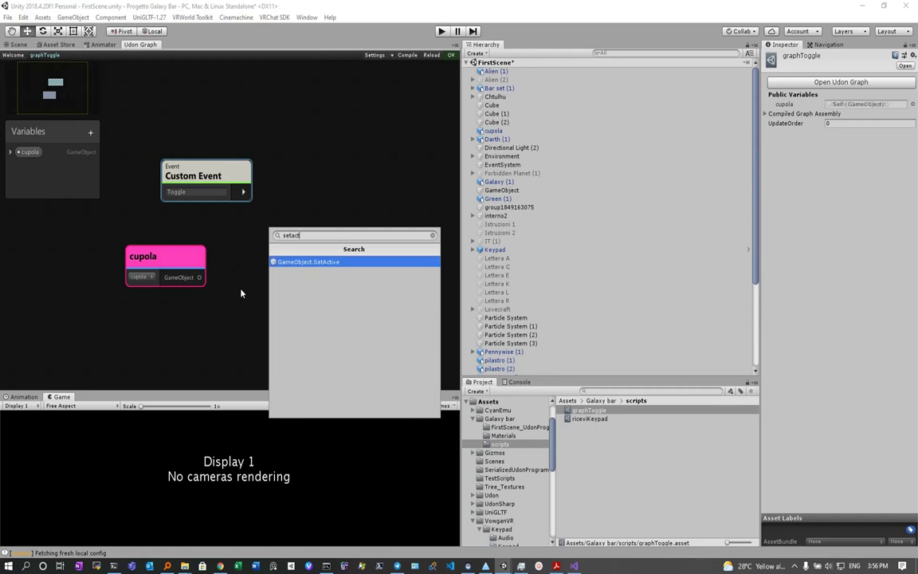
click(290, 266)
drag(321, 311, 274, 294)
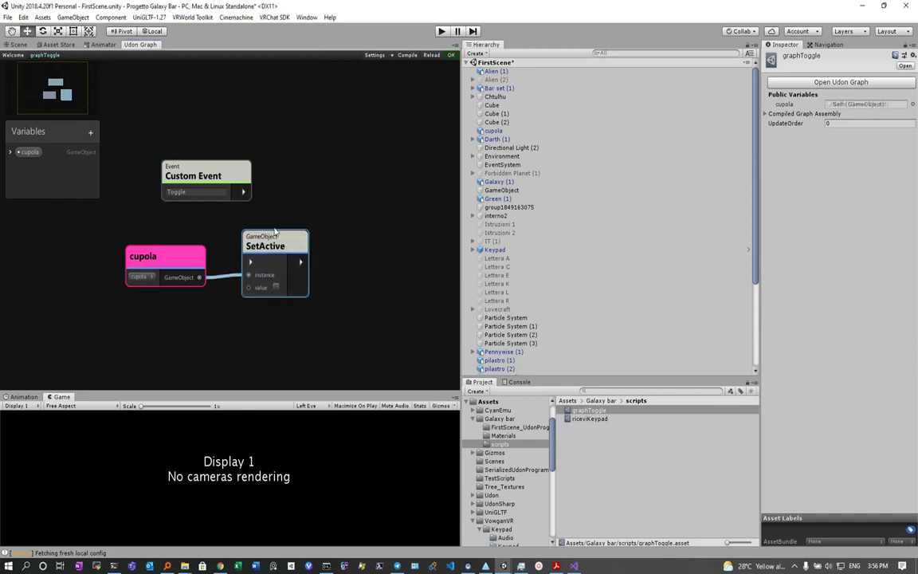
drag(244, 192, 249, 262)
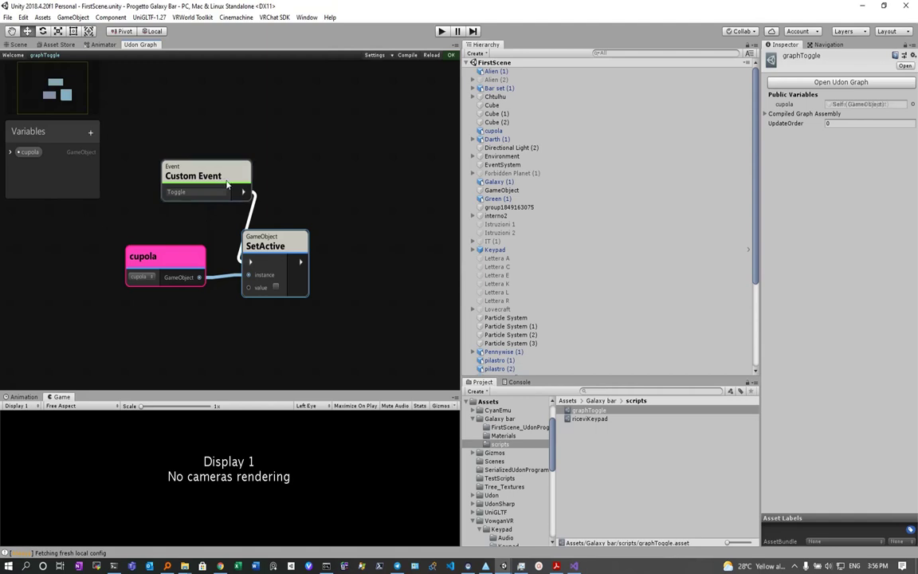
click(580, 411)
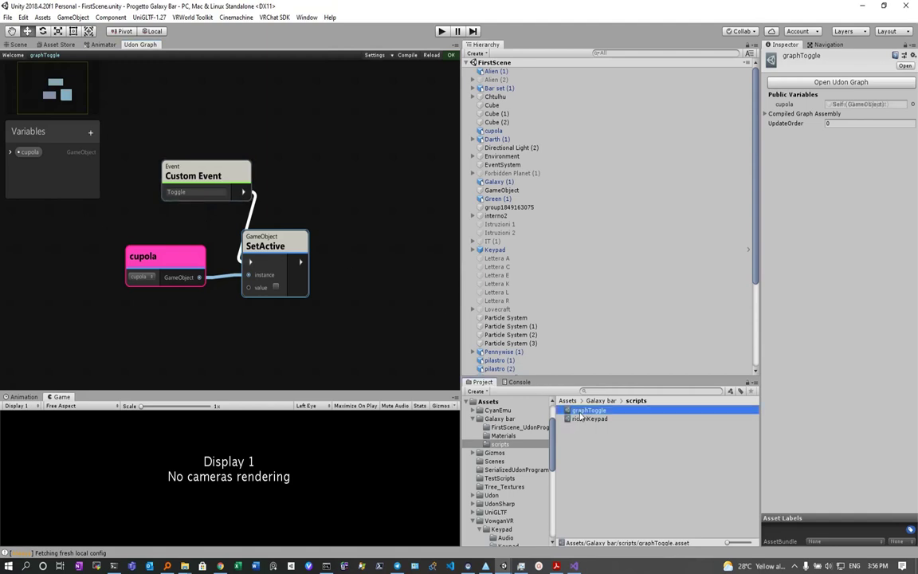
click(580, 412)
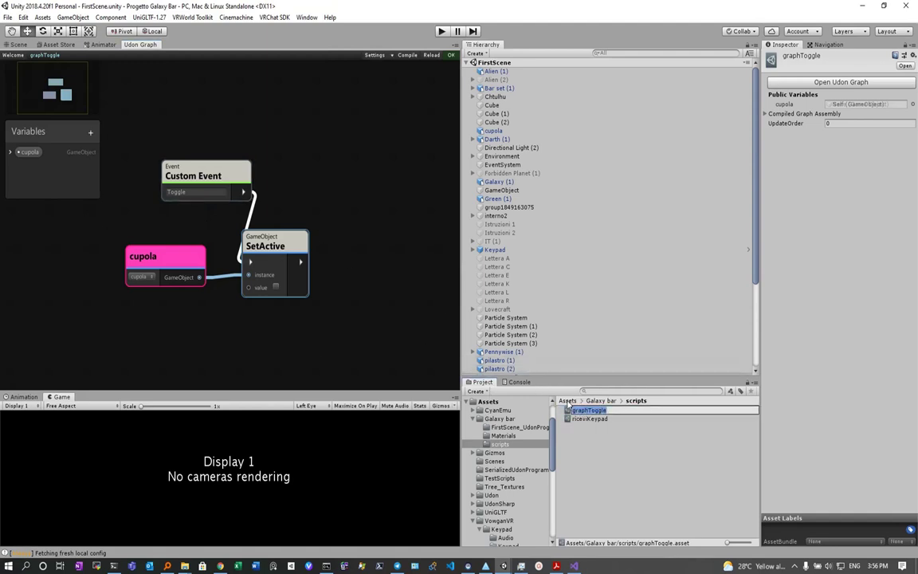
key(Return)
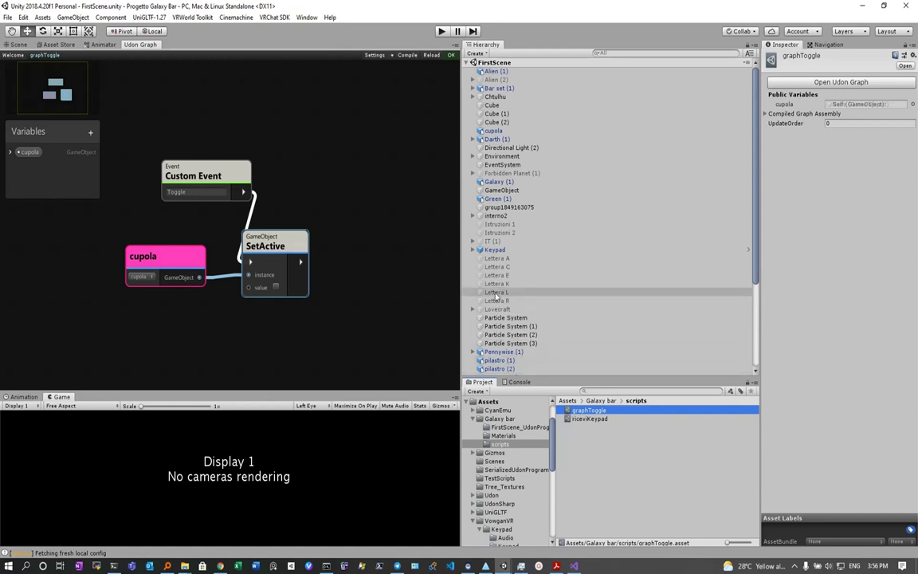
Step: Add an Udon Behaviour component to the Receiver cube and assign graphToggle as its program source
scroll(496, 296, down, 4)
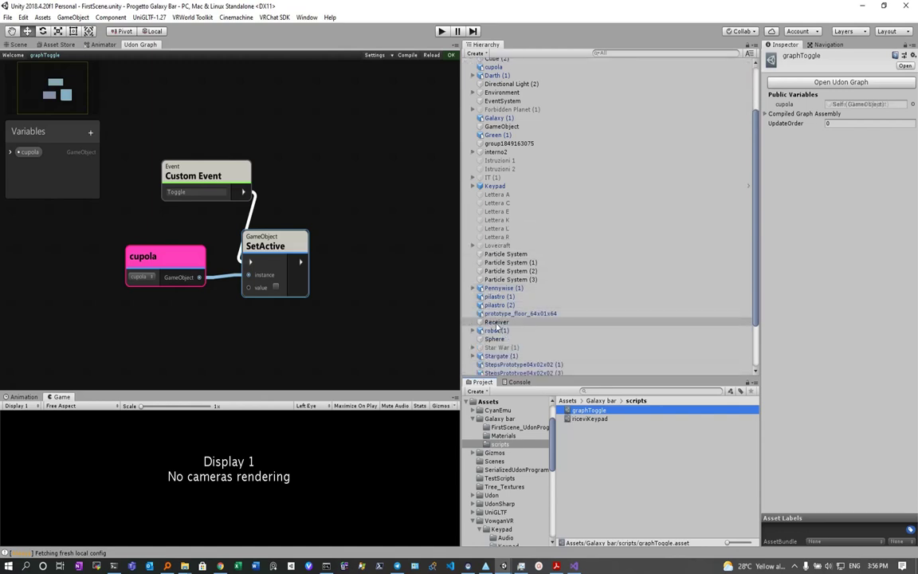
click(497, 322)
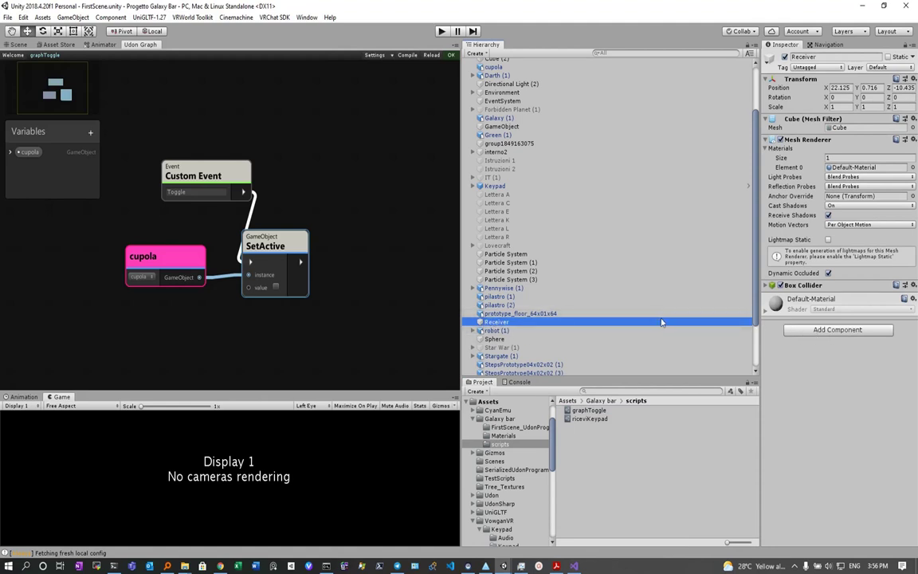
click(829, 331)
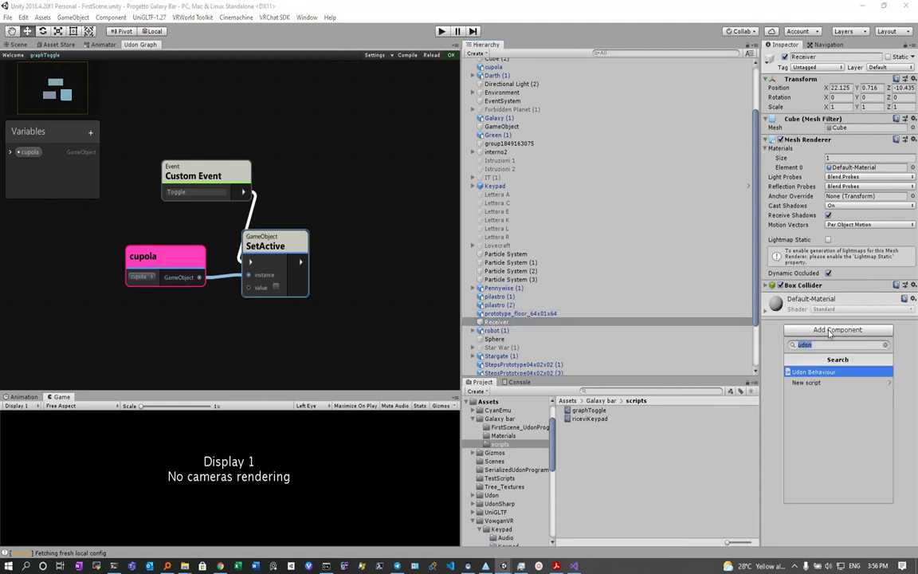
click(810, 373)
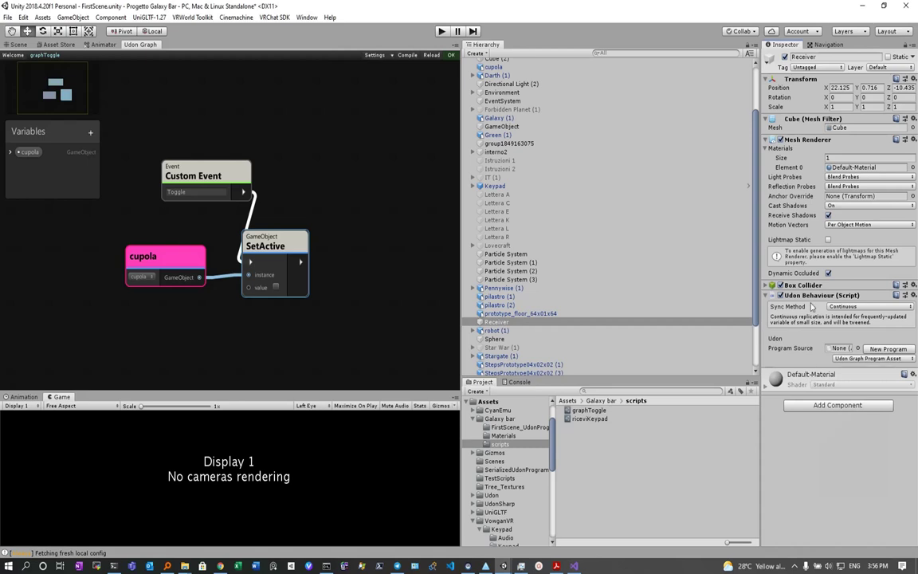
drag(587, 409, 840, 356)
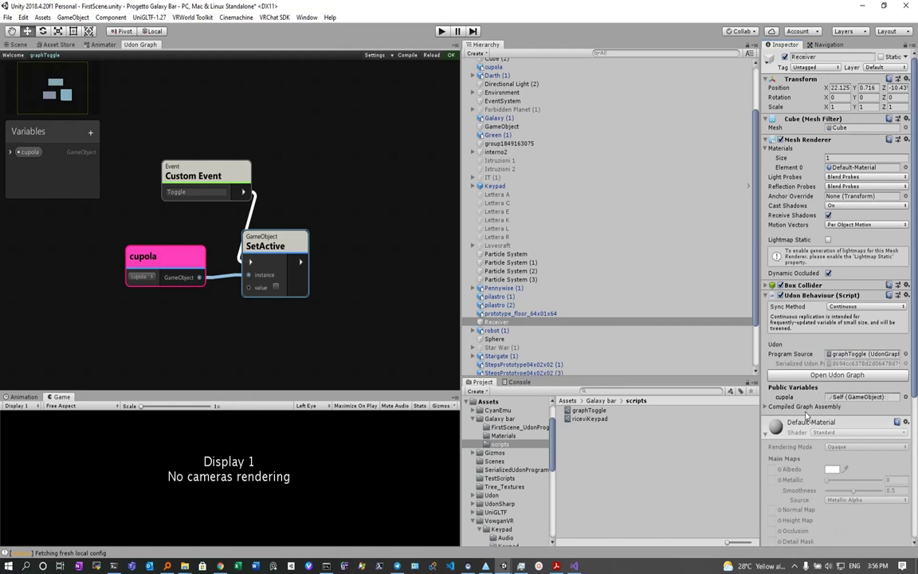